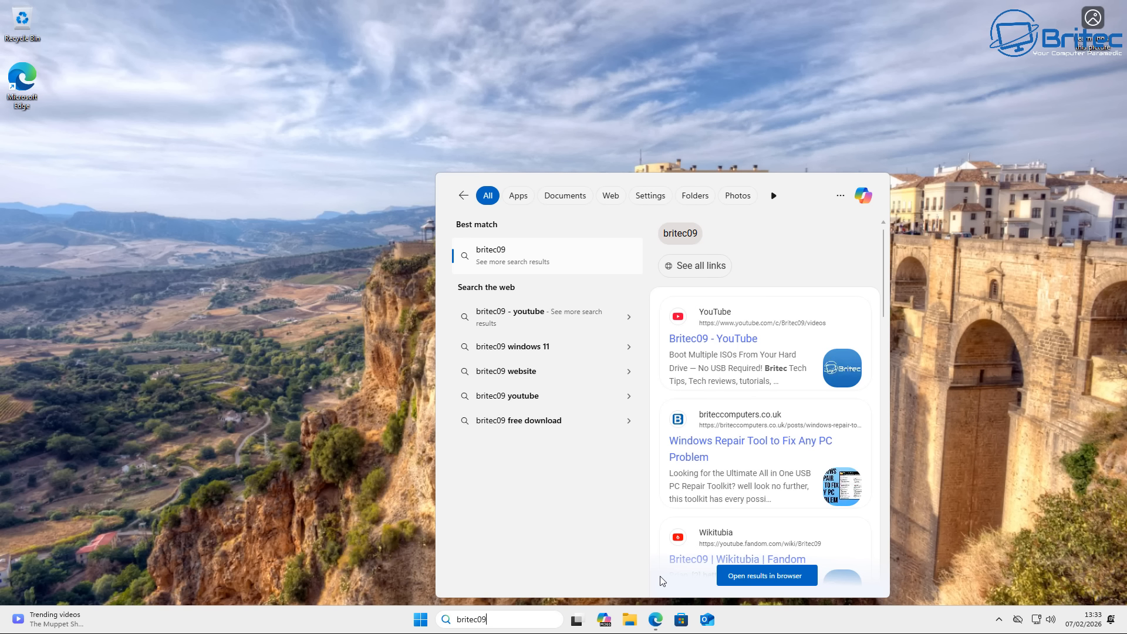
- Review the Windows permissions and app permissions under Privacy & security in Windows Settings
click(975, 421)
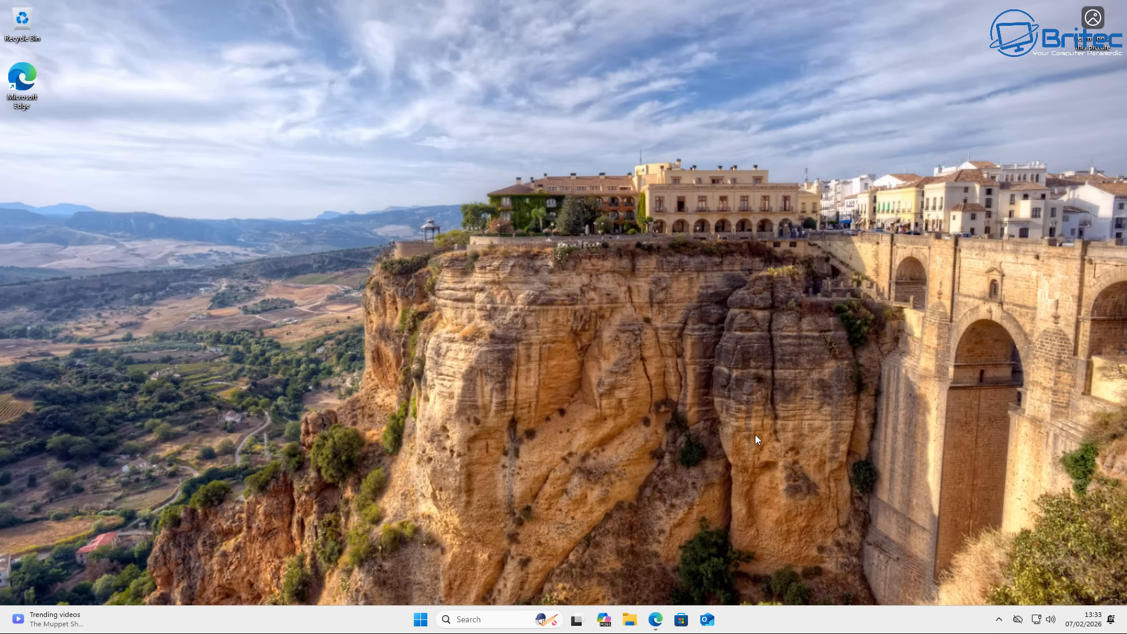
click(418, 625)
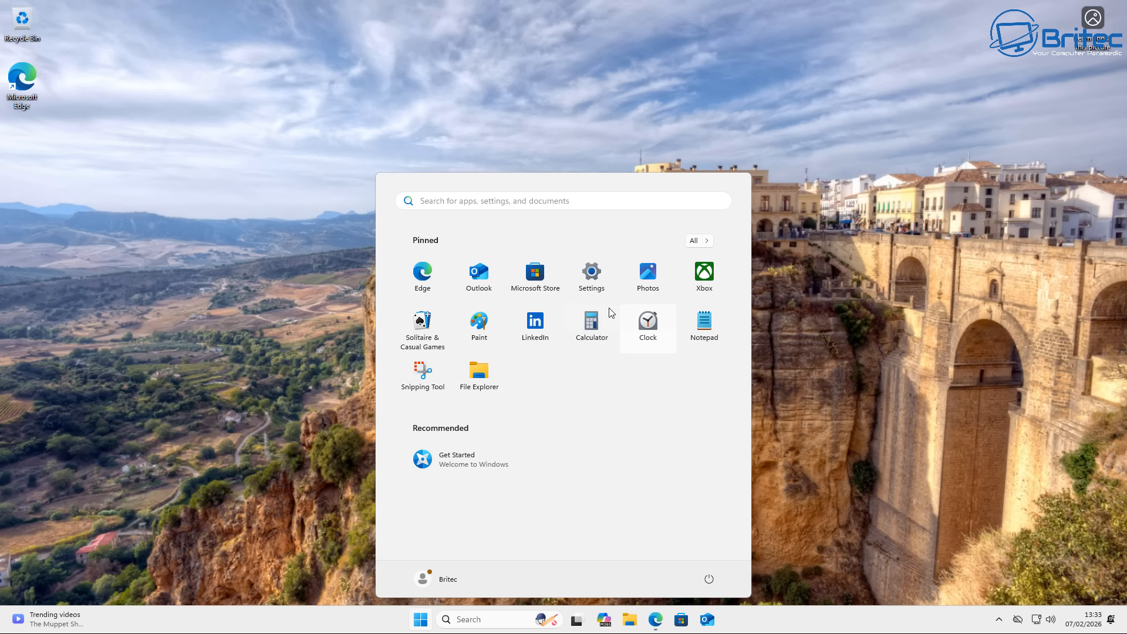
click(593, 275)
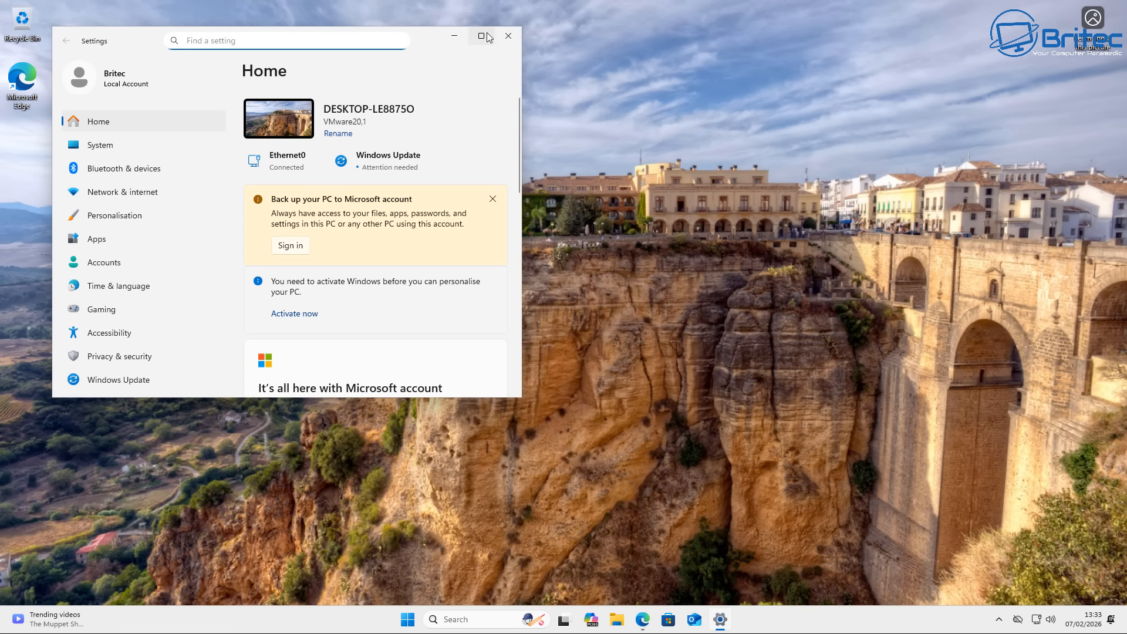
click(482, 36)
click(65, 331)
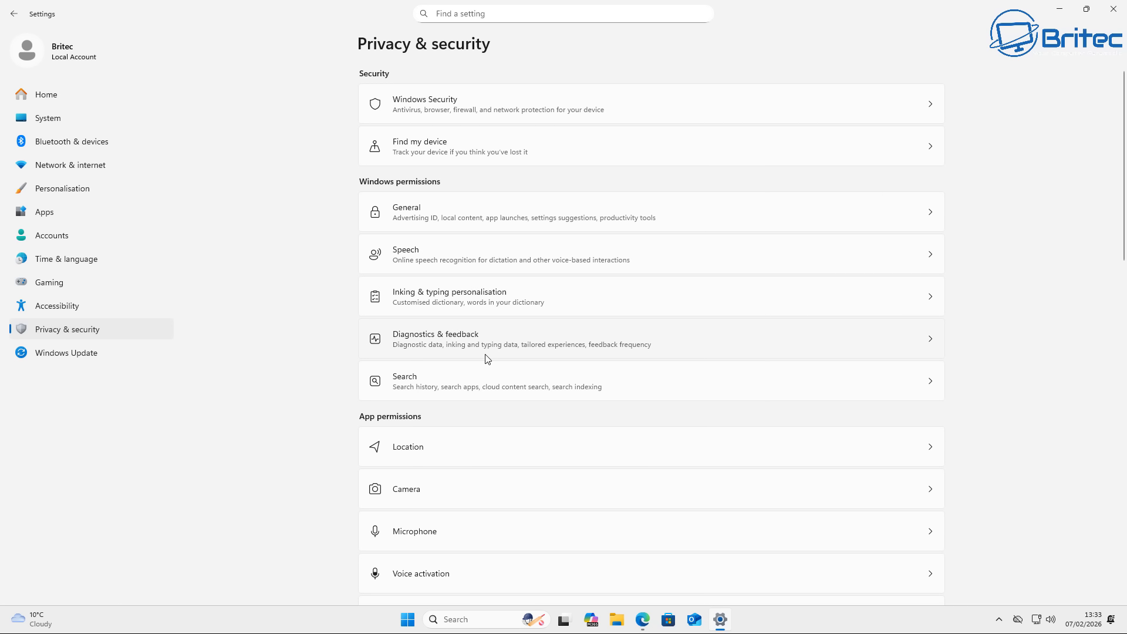
scroll(487, 358, down, 3)
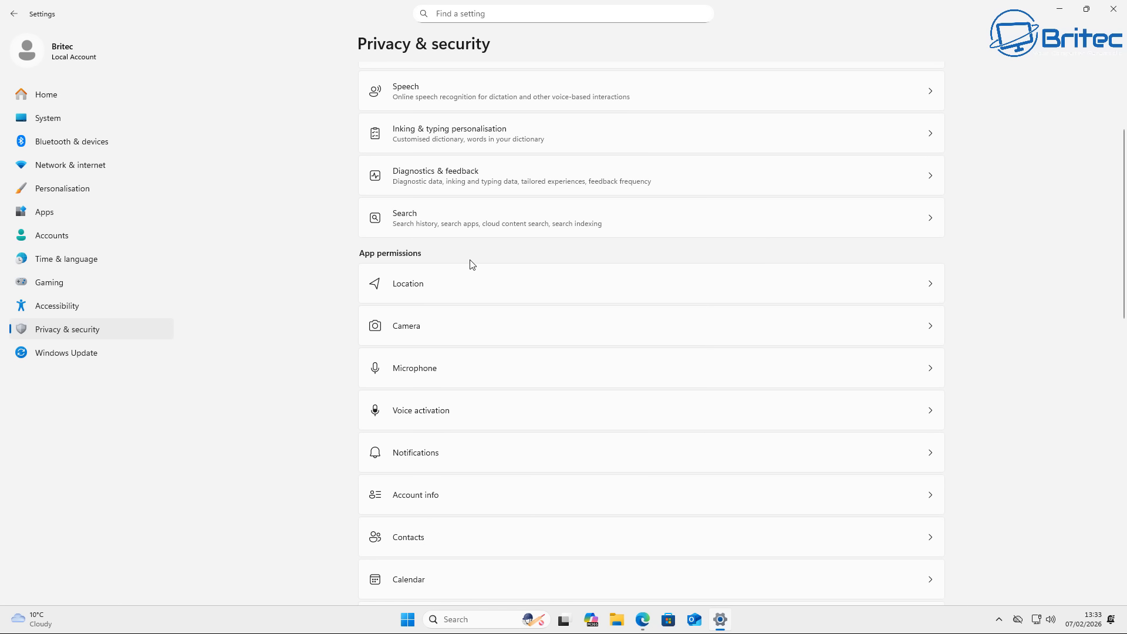
scroll(471, 344, down, 3)
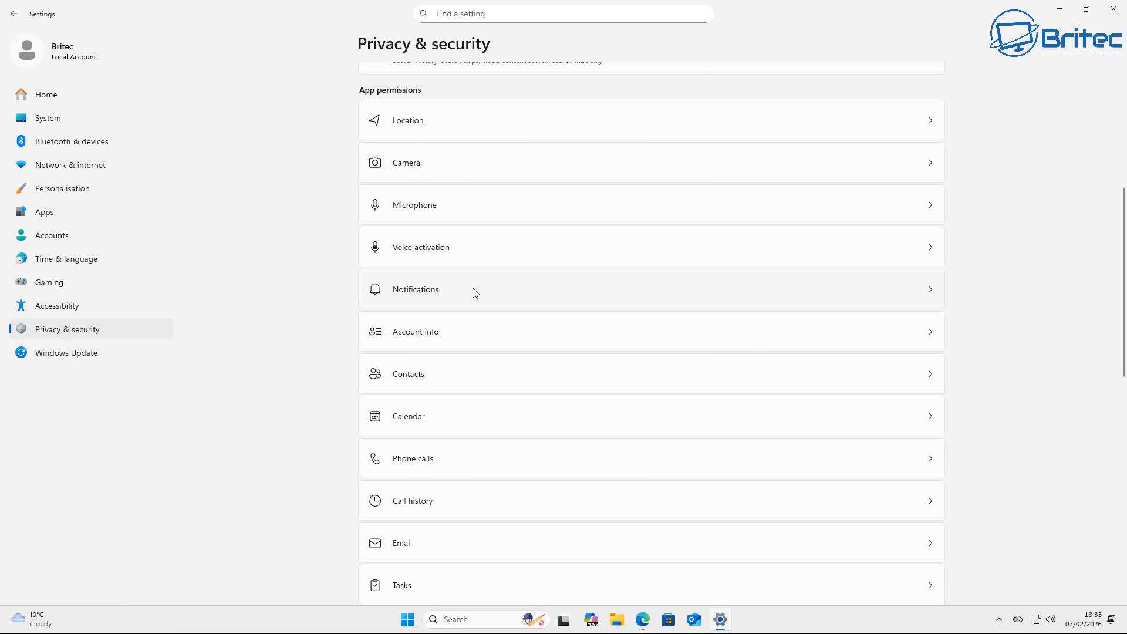
scroll(476, 305, down, 3)
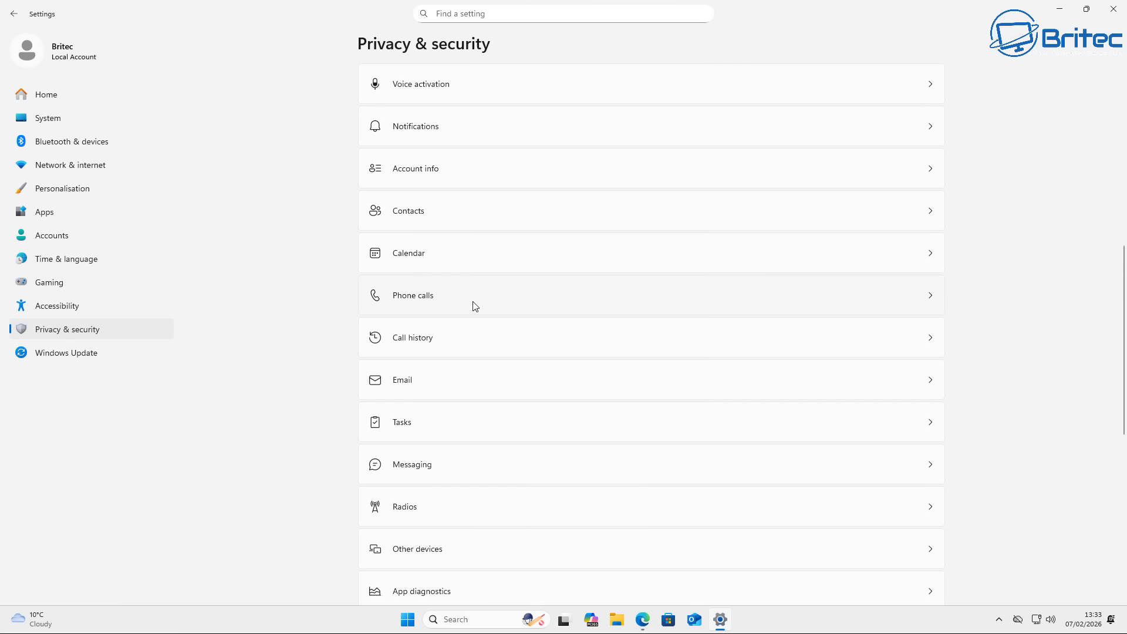
scroll(476, 305, down, 2)
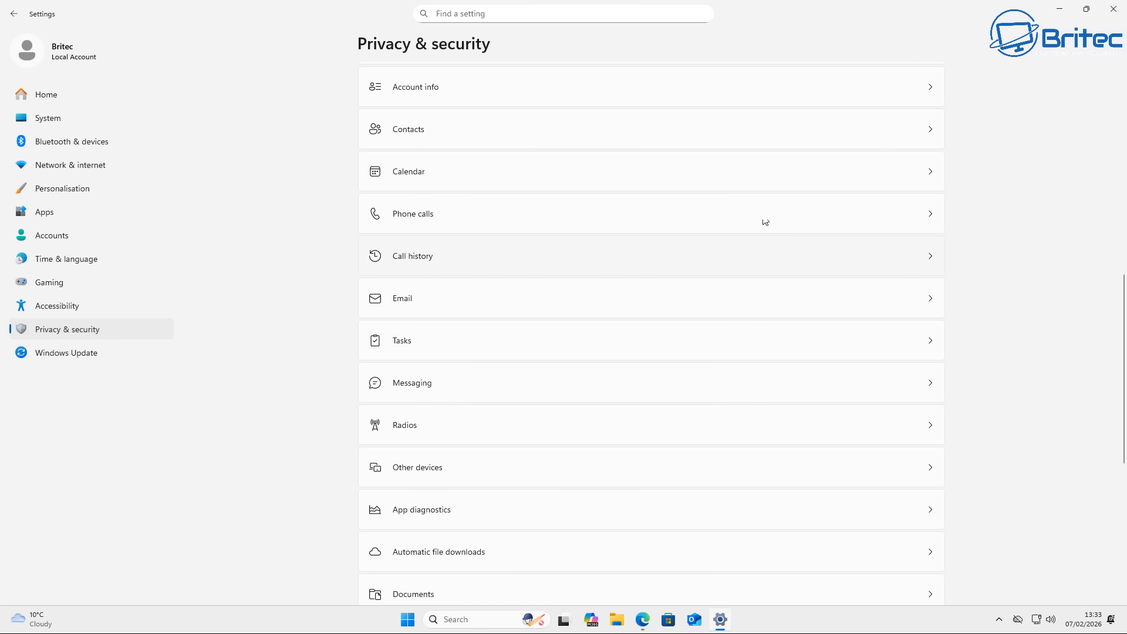
click(1111, 14)
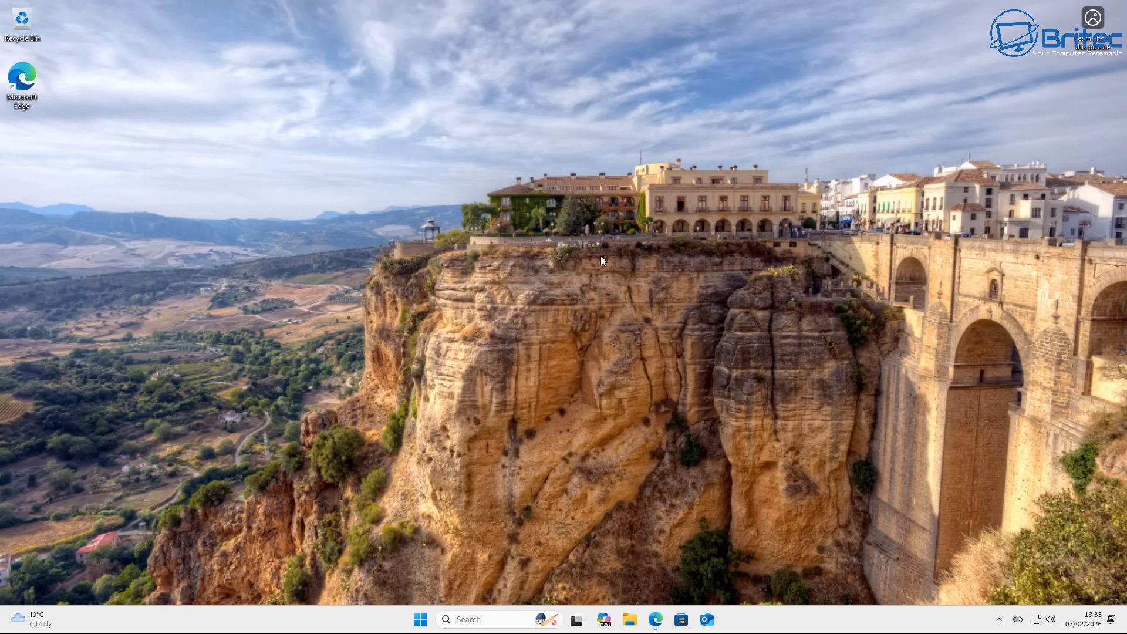
- Switch to Microsoft Edge and download O&O ShutUp10++ from its product page
click(656, 620)
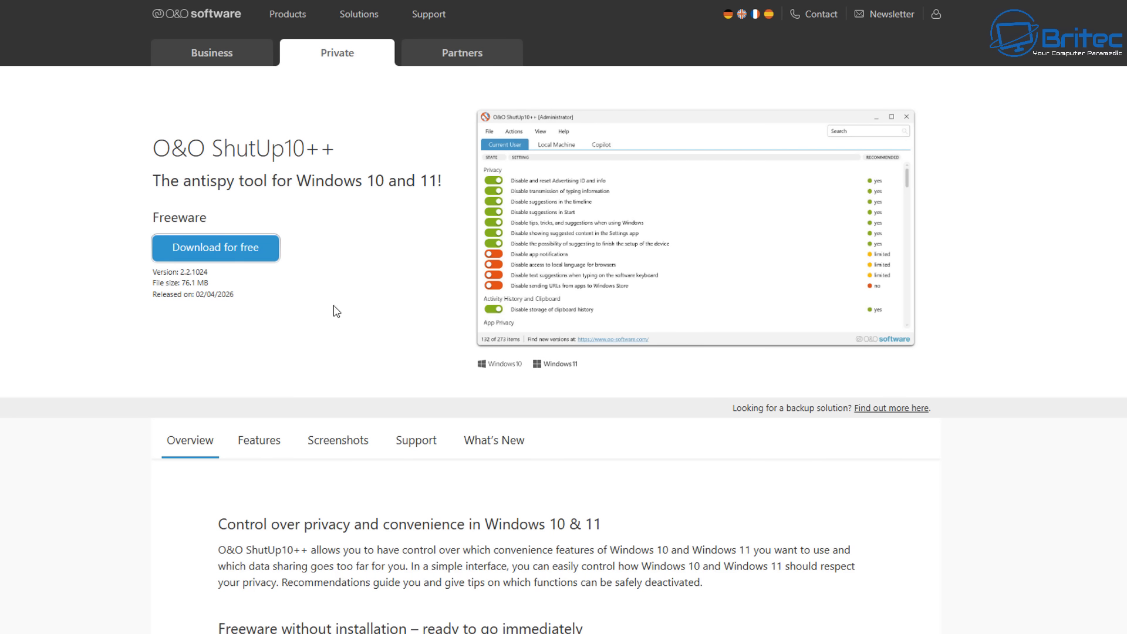
click(203, 258)
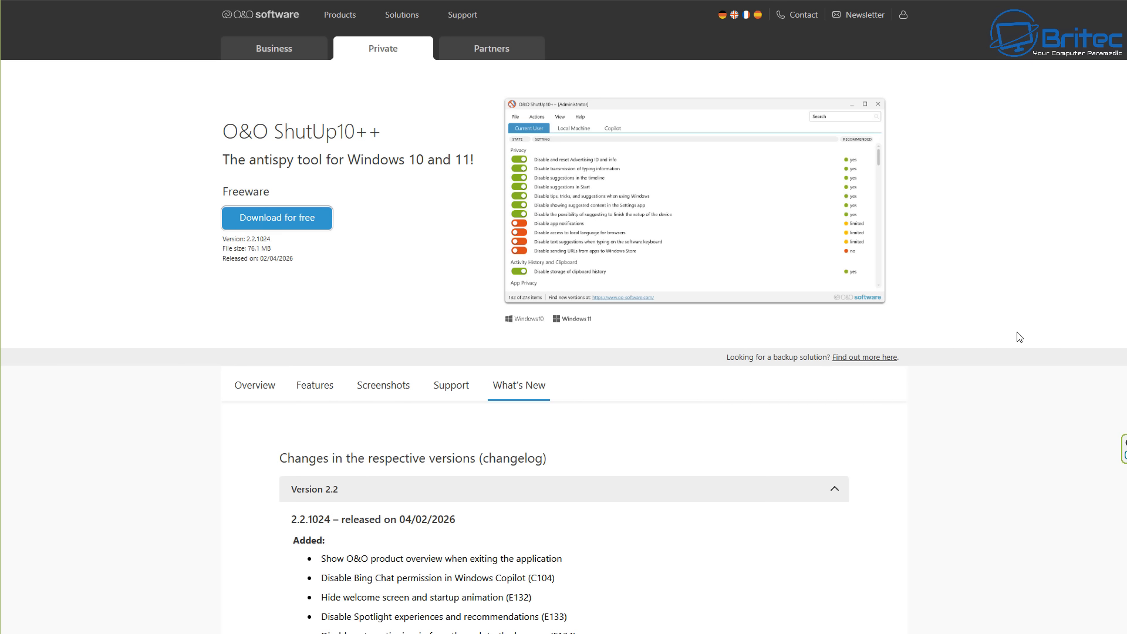
- Read through the version 2.2 changelog of O&O ShutUp10++ on the product page
middle_click(1019, 334)
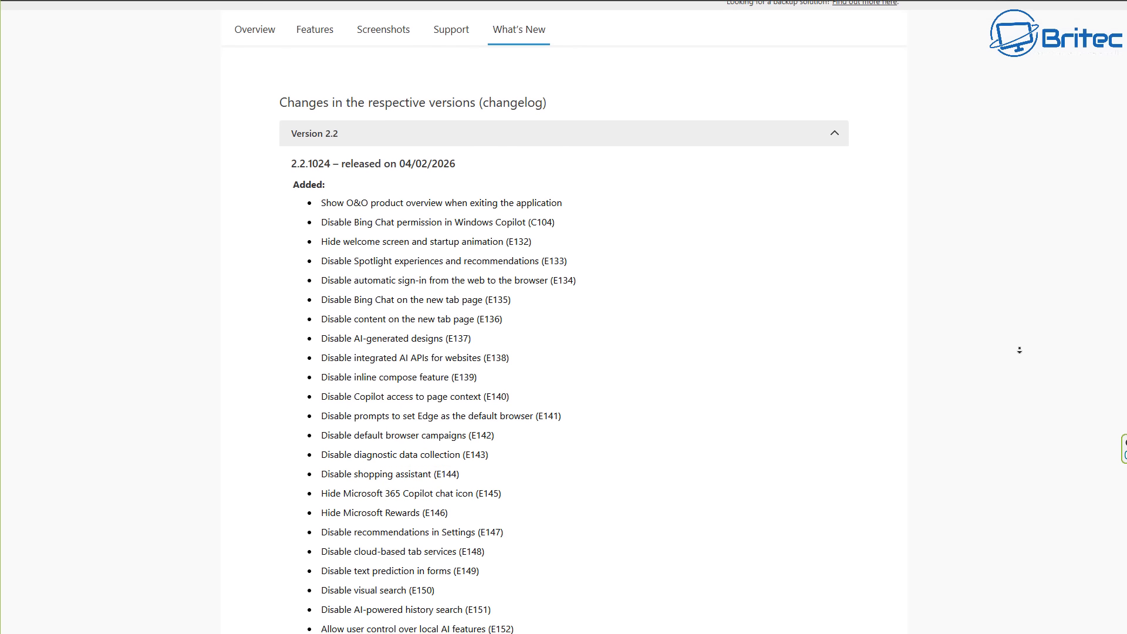
middle_click(1020, 351)
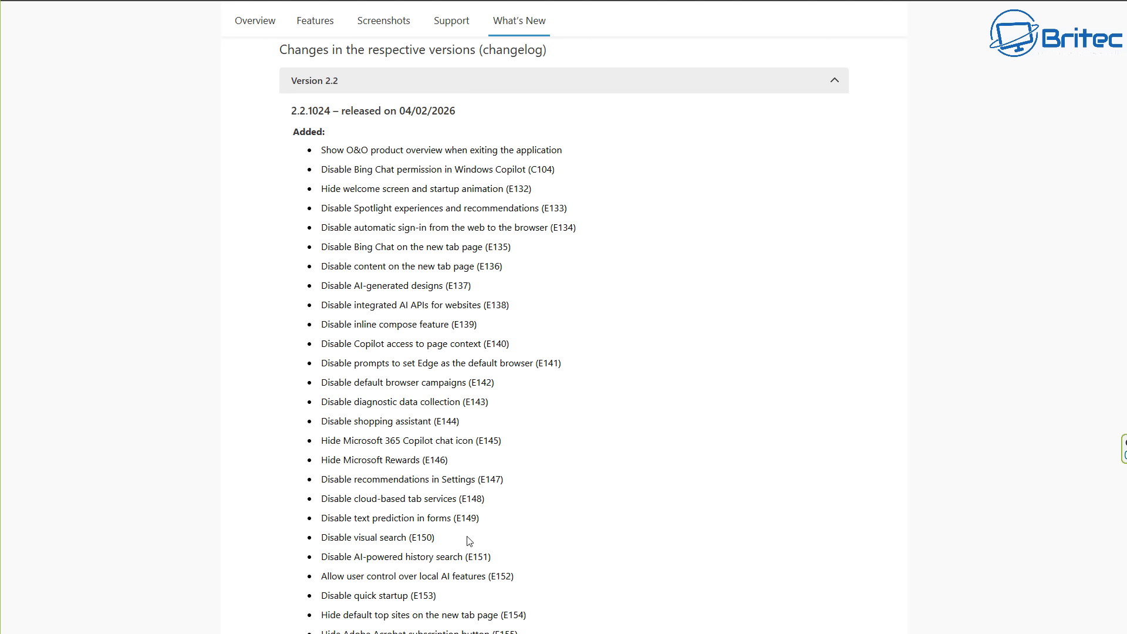
middle_click(1025, 450)
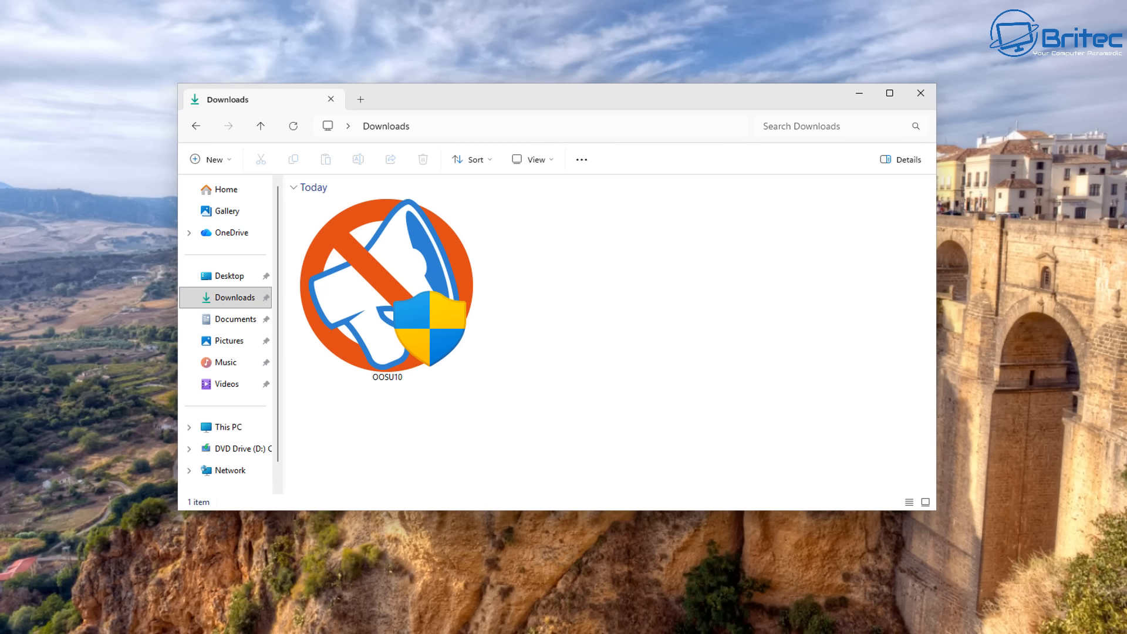
- Run OOSU10 from the Downloads folder, close the folder window and allow the app to make changes to the device
click(396, 330)
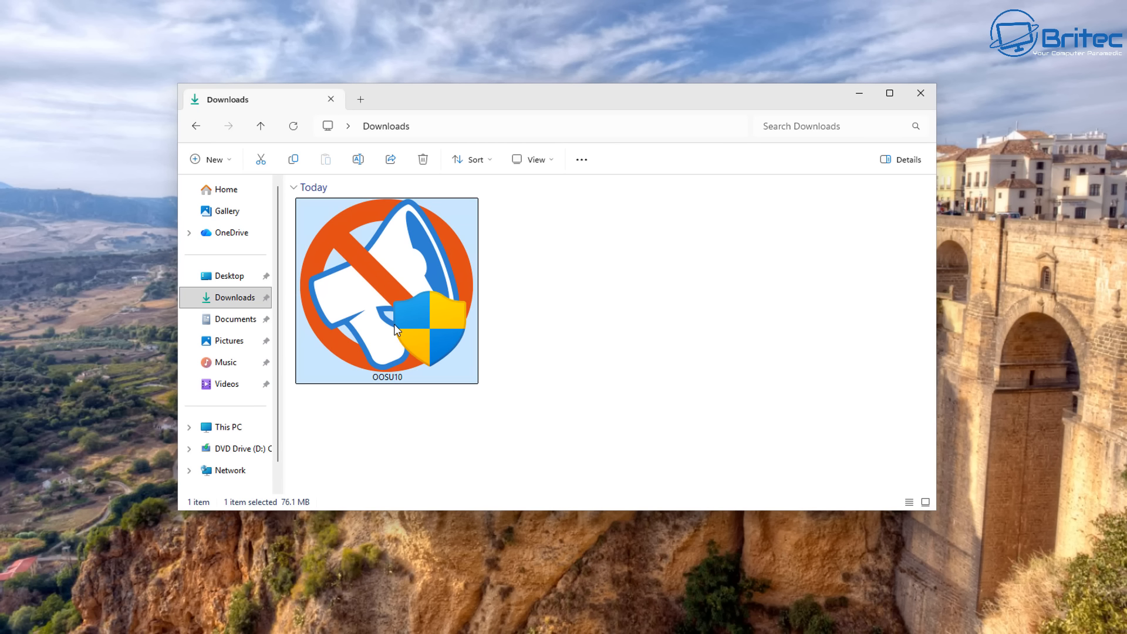
double_click(395, 329)
click(922, 92)
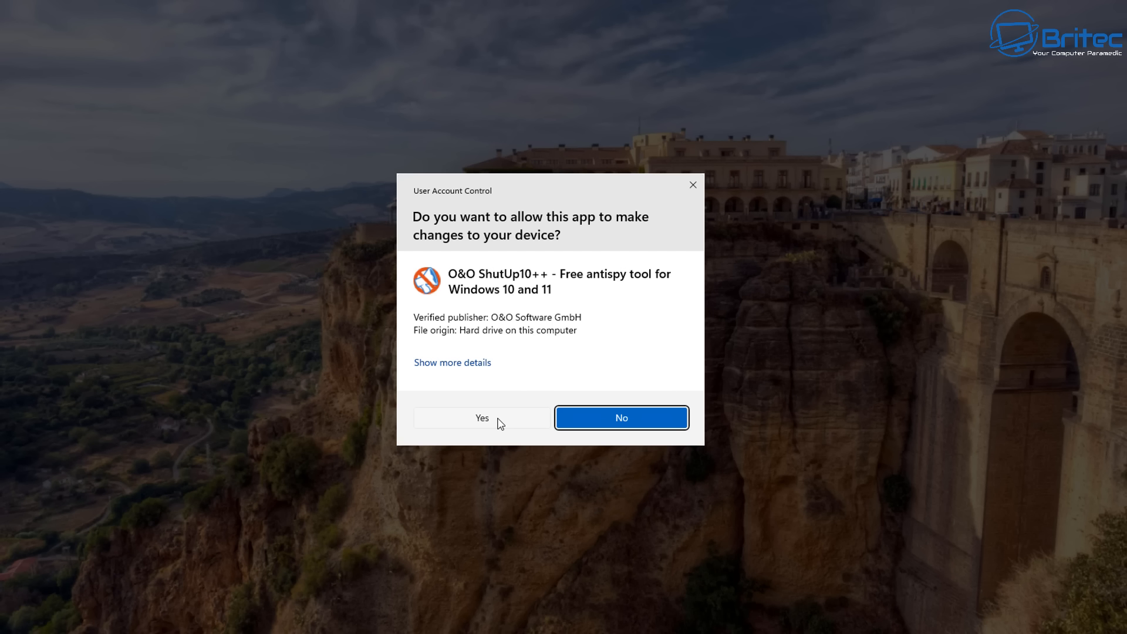
click(498, 419)
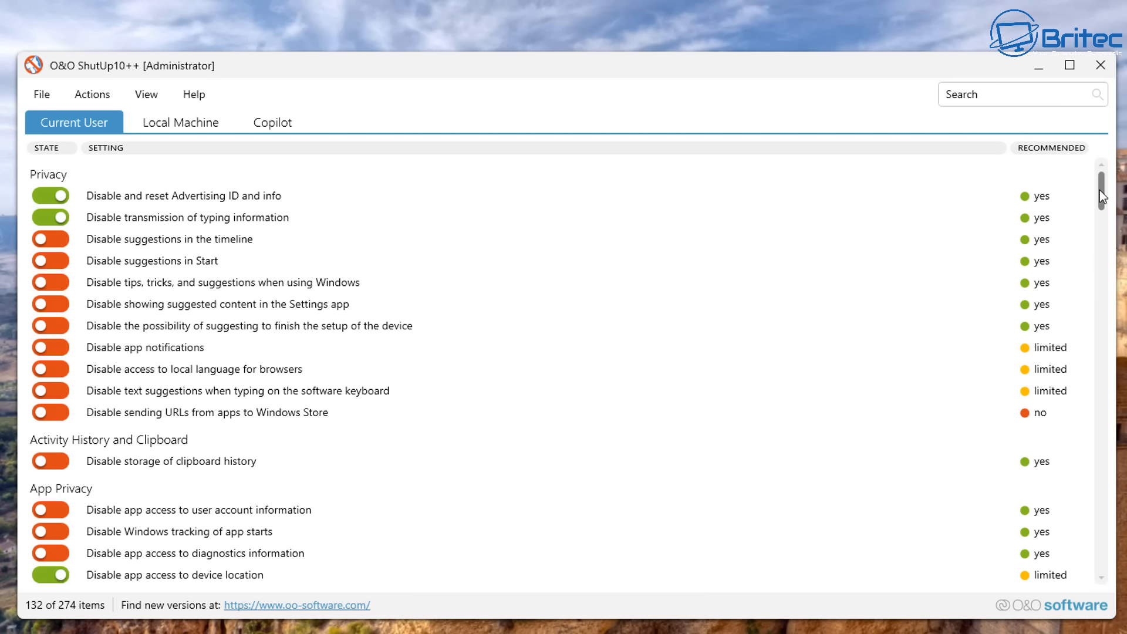
- Look through the Current User privacy settings, from Privacy and App Privacy down to Microsoft Edge, and return to the start of the list
drag(1104, 193, 1108, 207)
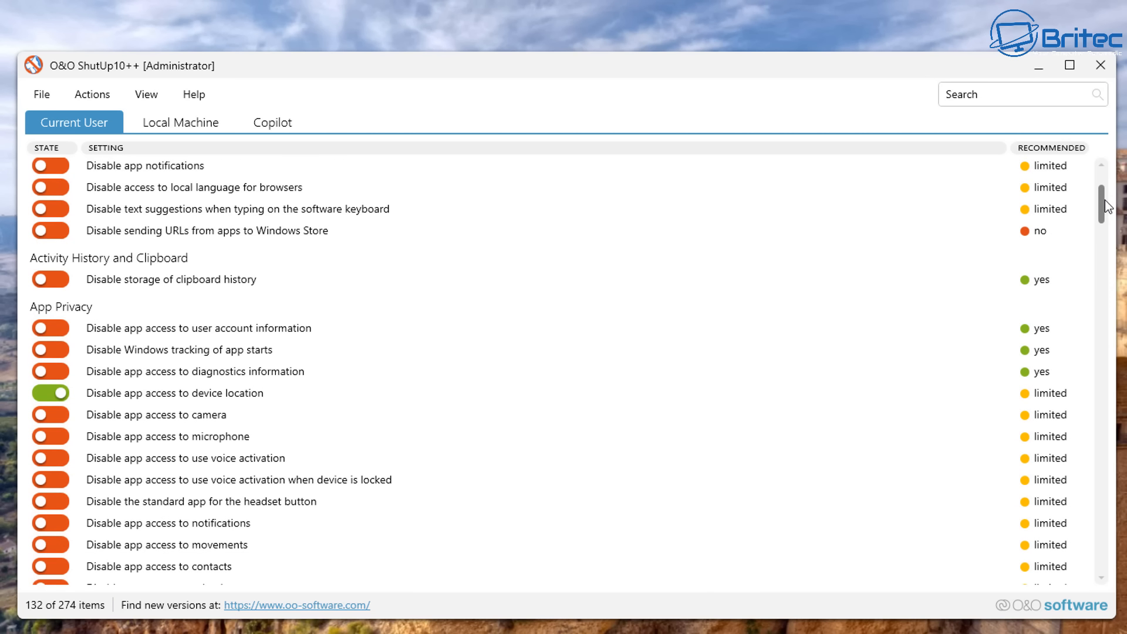
scroll(905, 221, down, 1)
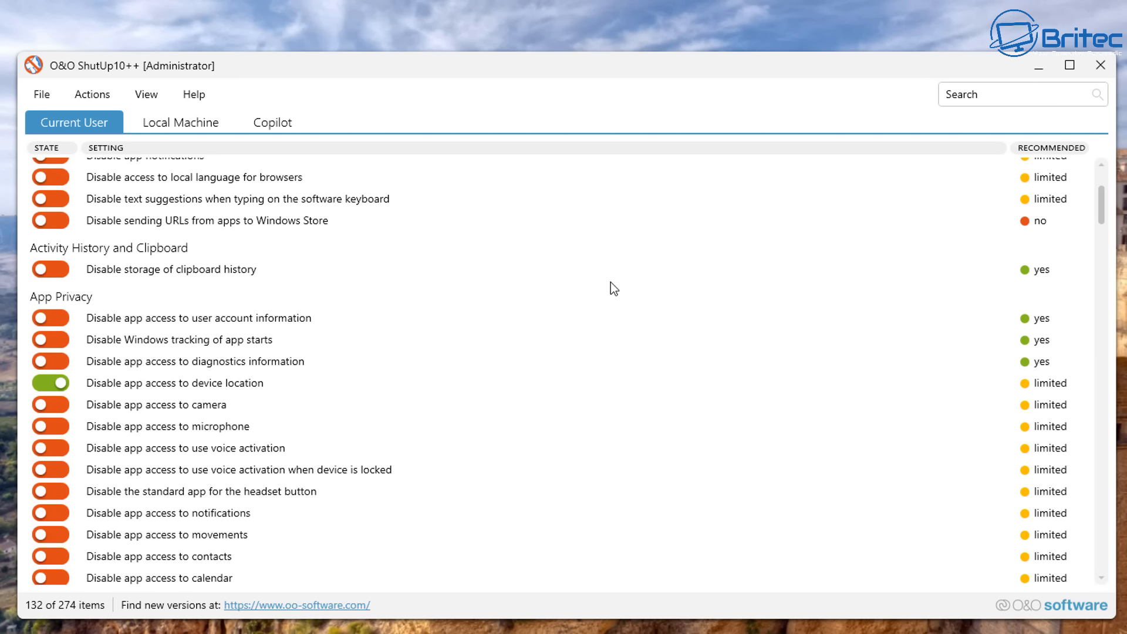
scroll(640, 293, down, 1)
scroll(1103, 211, down, 2)
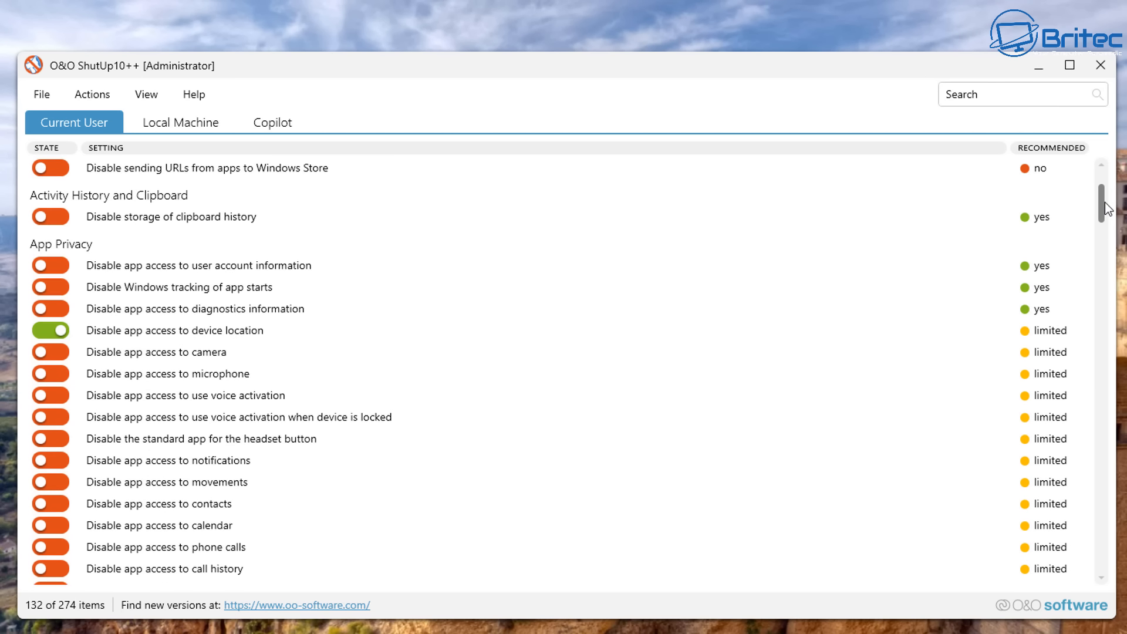
scroll(123, 247, up, 1)
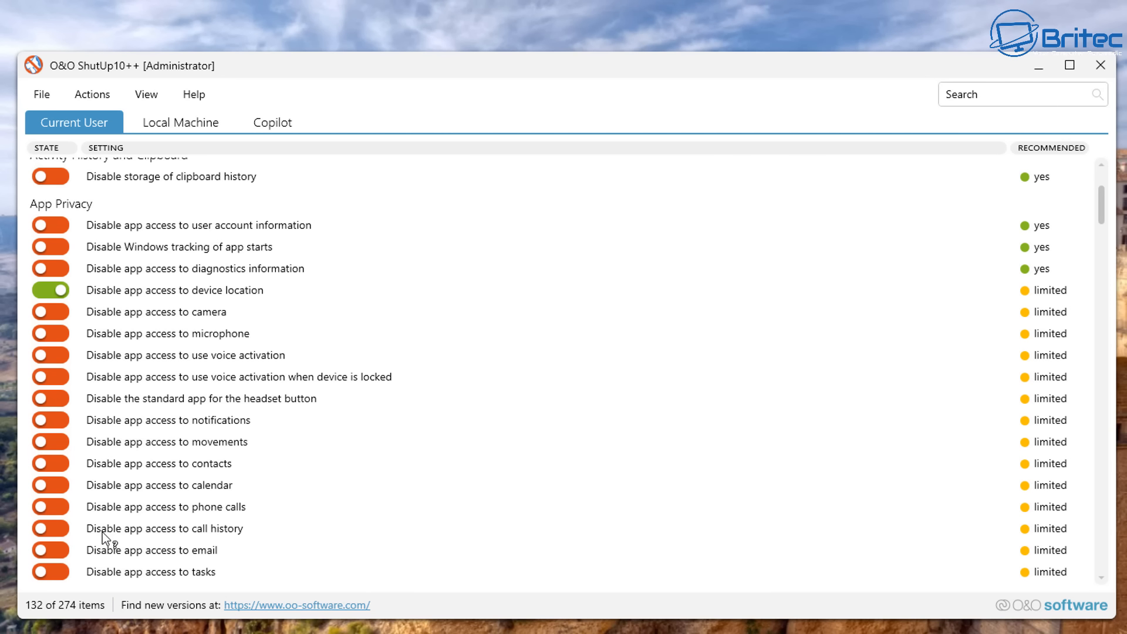
scroll(102, 532, down, 2)
scroll(102, 516, down, 5)
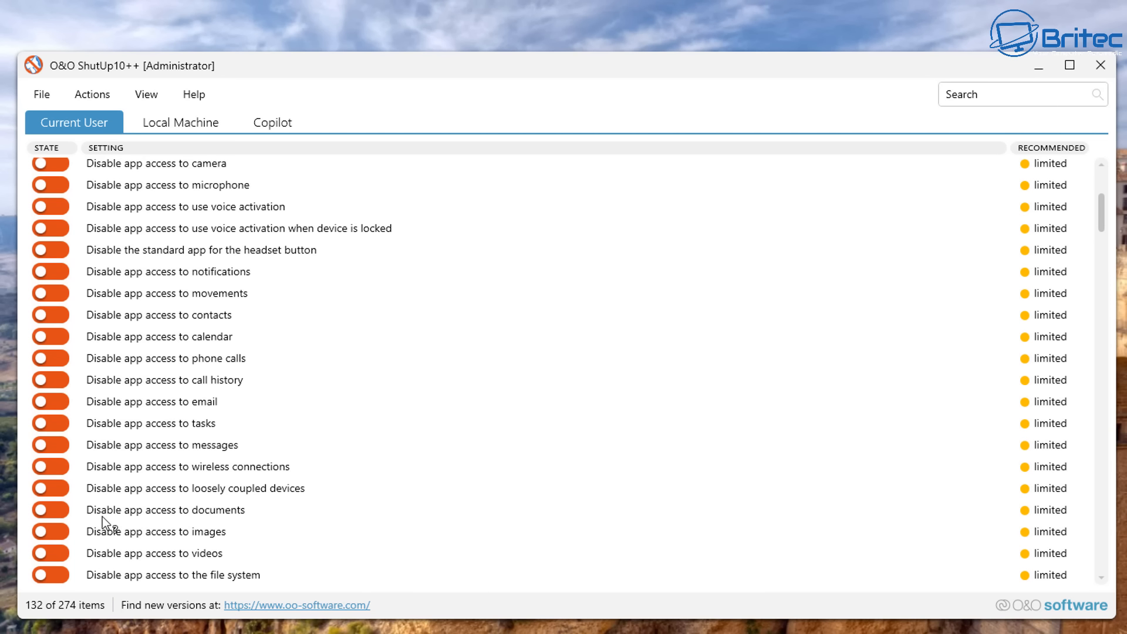
scroll(102, 517, down, 6)
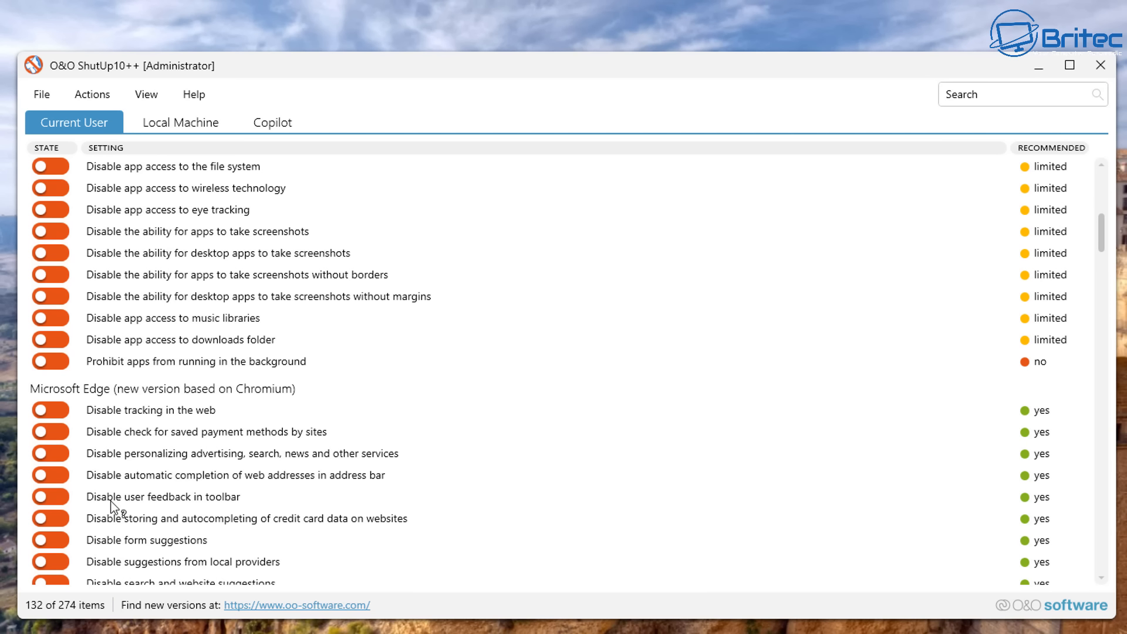
scroll(115, 488, down, 2)
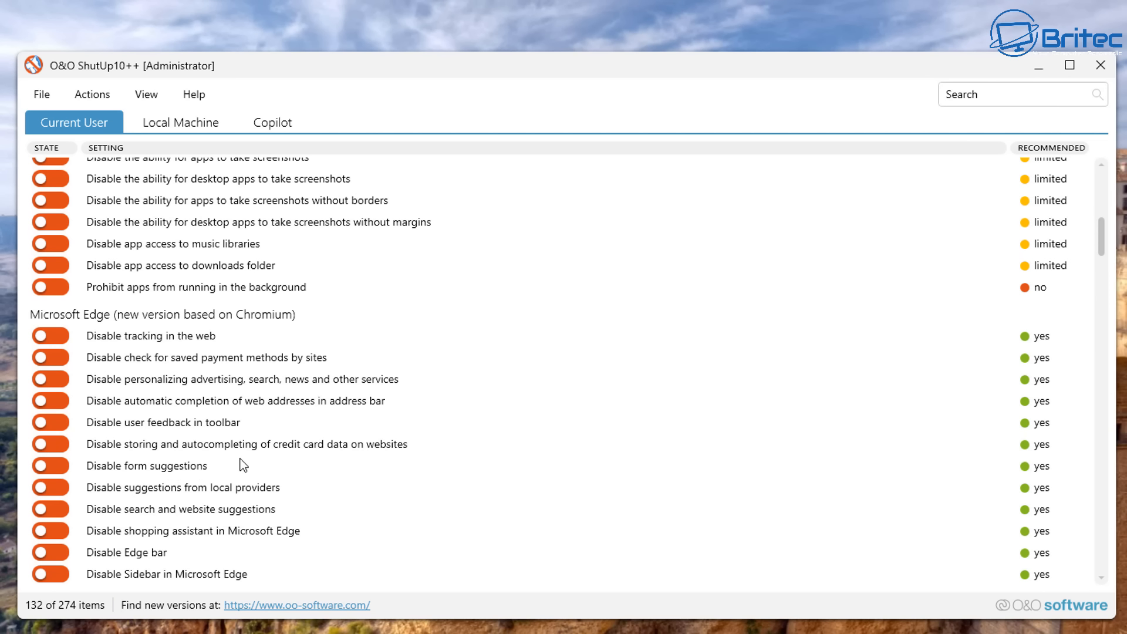
scroll(264, 534, down, 2)
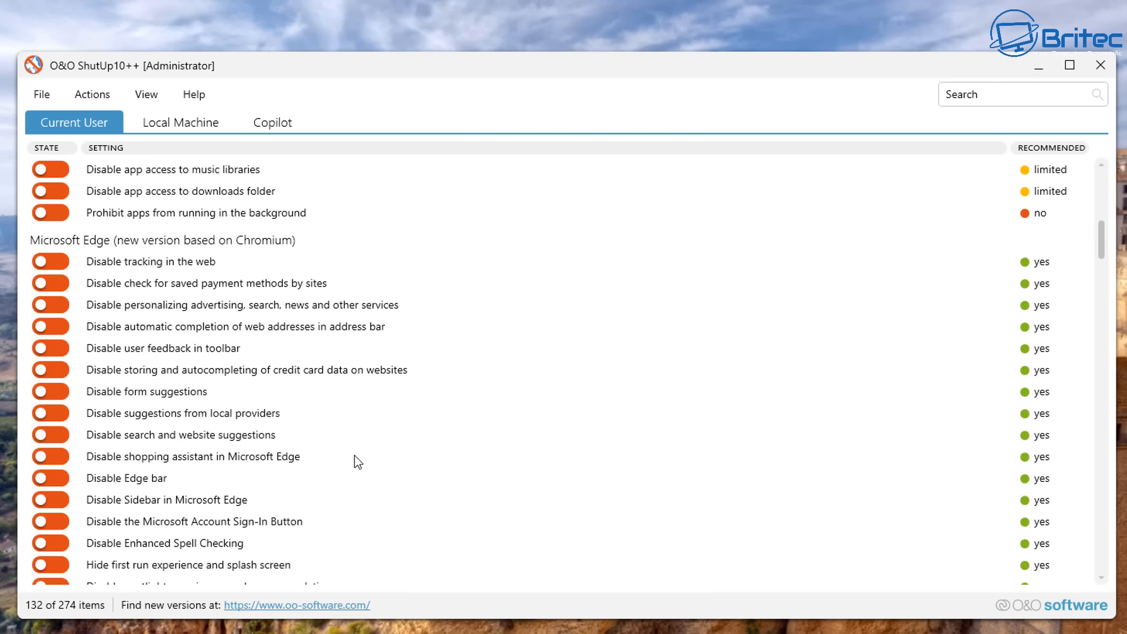
scroll(358, 462, down, 1)
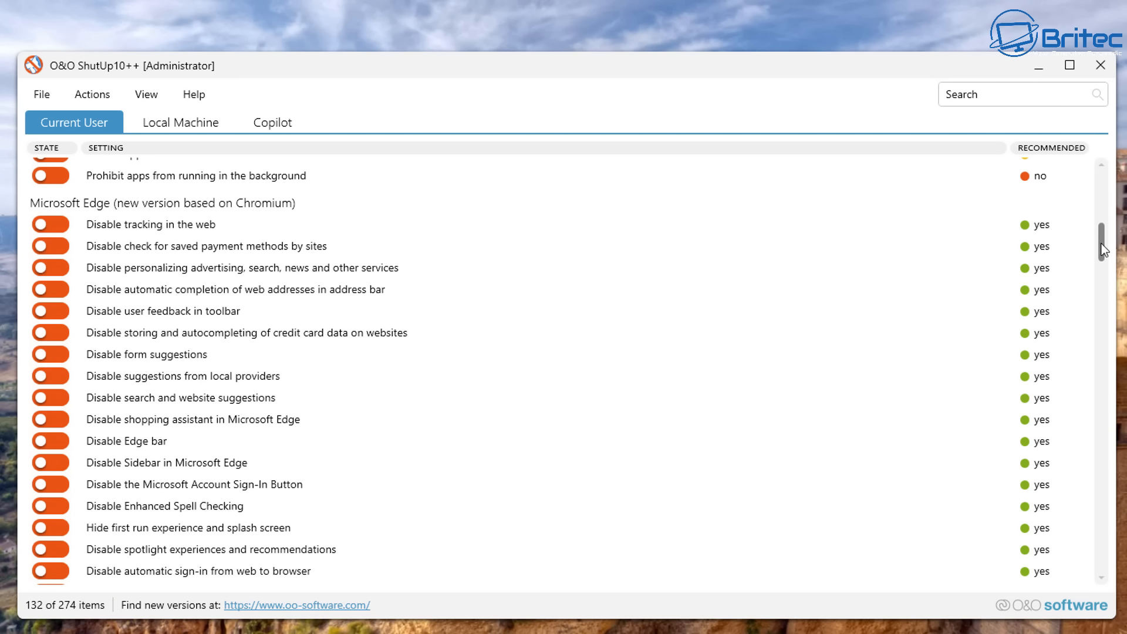
drag(1102, 249, 1096, 176)
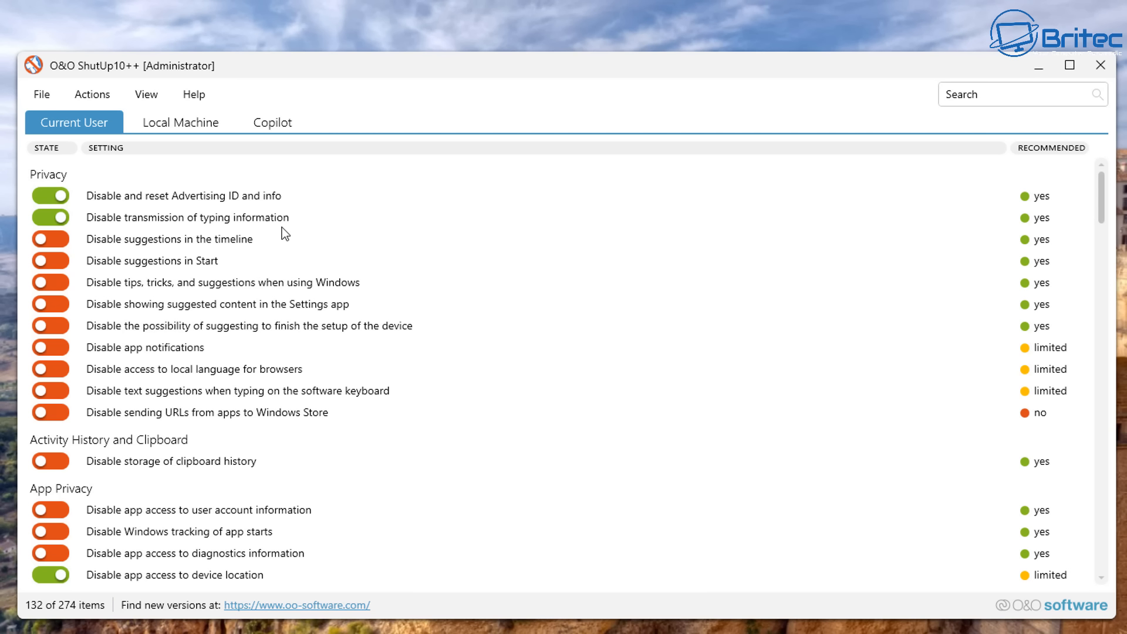
- Sort the Current User settings by state and check the Local Machine and Copilot settings
click(47, 151)
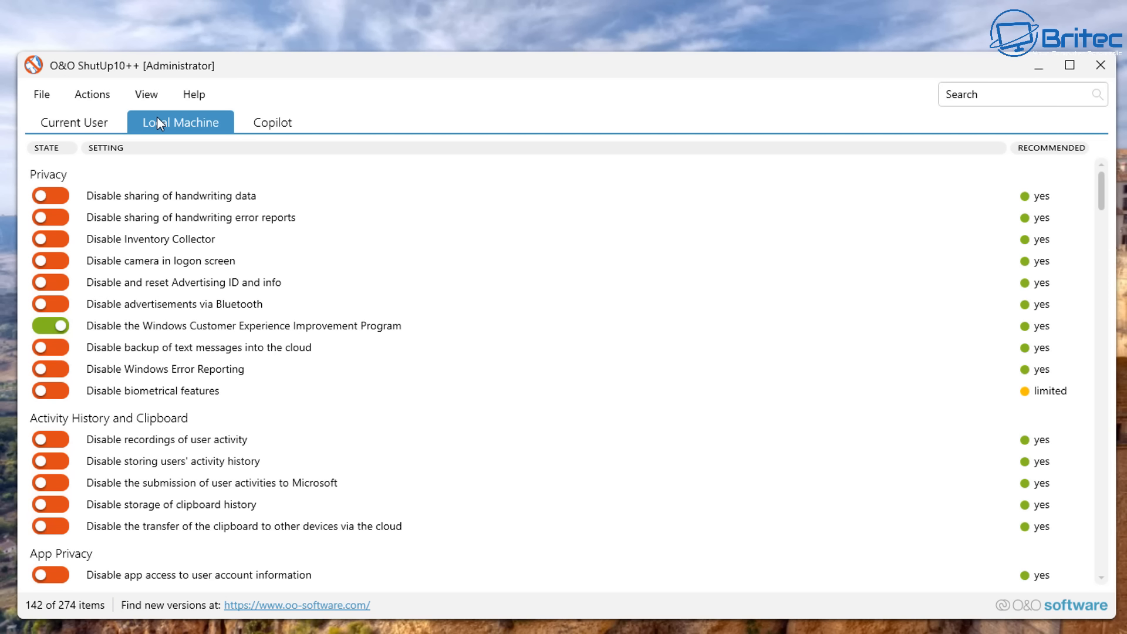
click(269, 122)
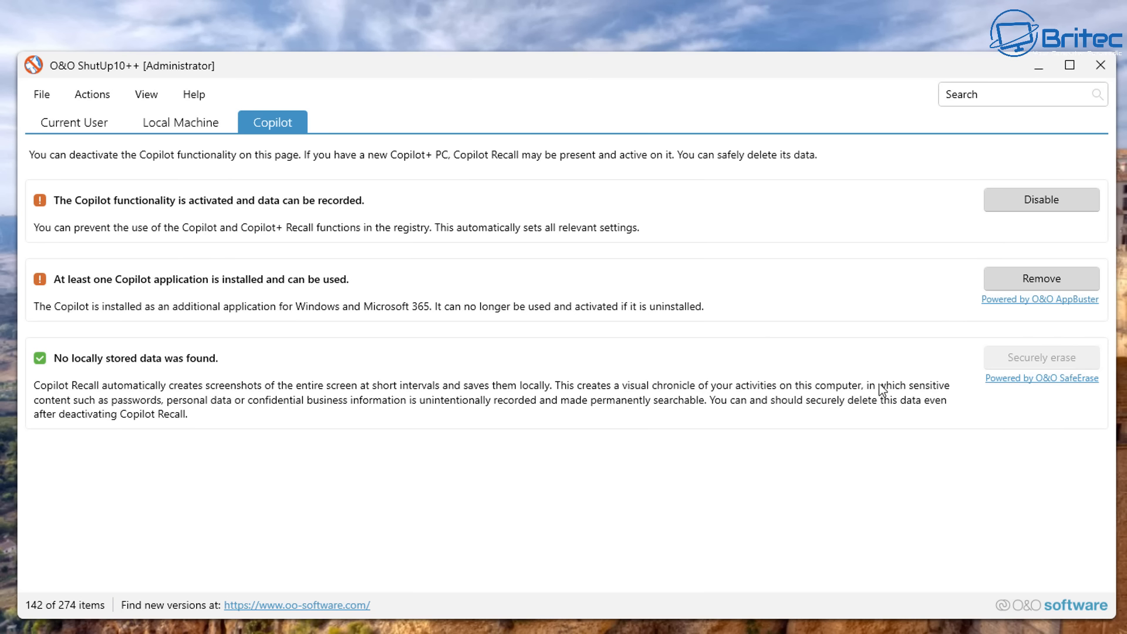
click(57, 130)
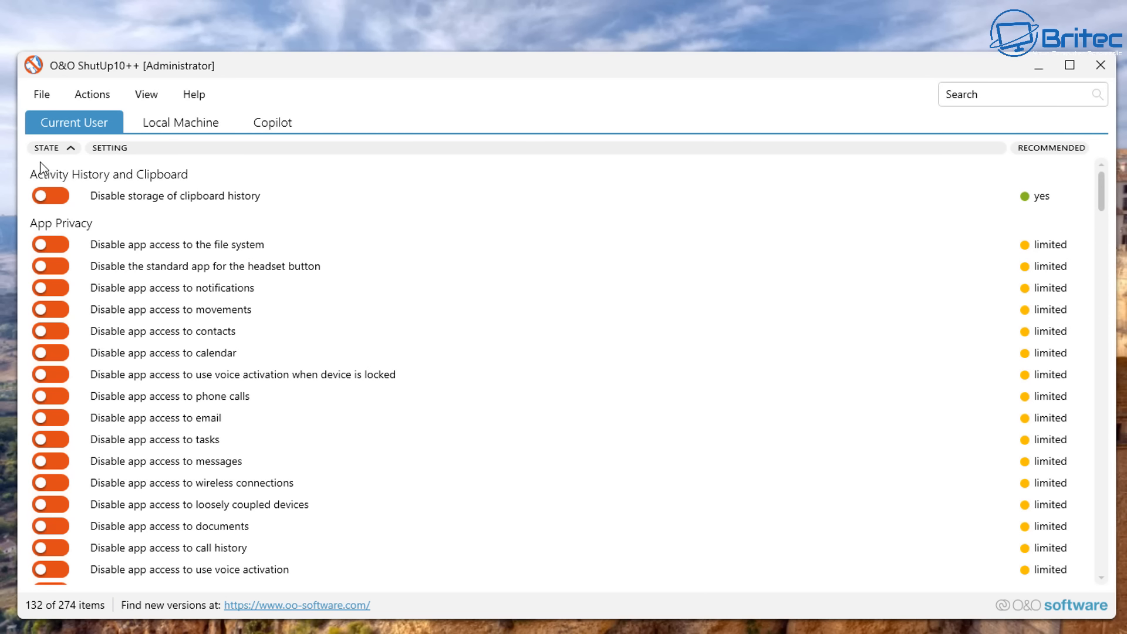
scroll(43, 167, down, 20)
- Create a system restoration point in O&O ShutUp10++ before changing any settings, agreeing to the request
click(39, 99)
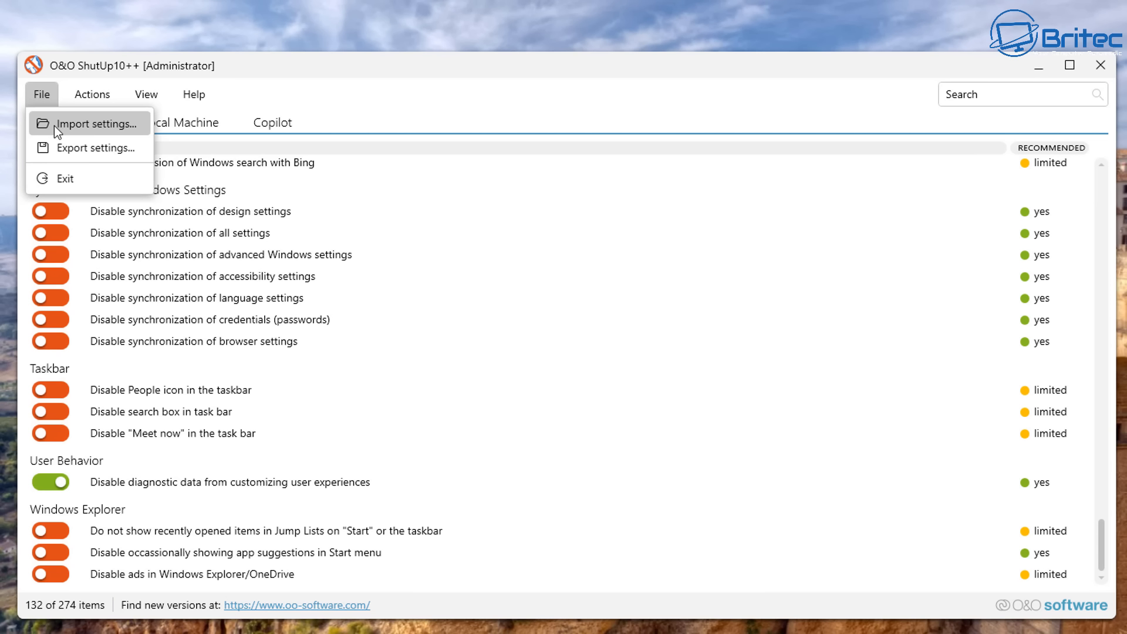
click(88, 96)
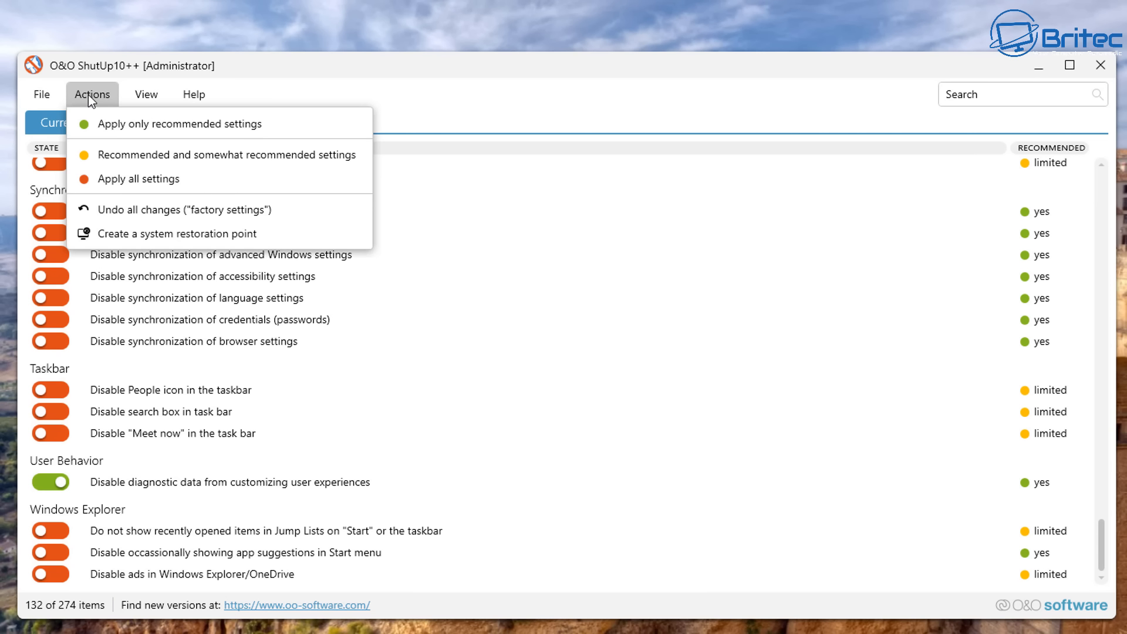
click(88, 94)
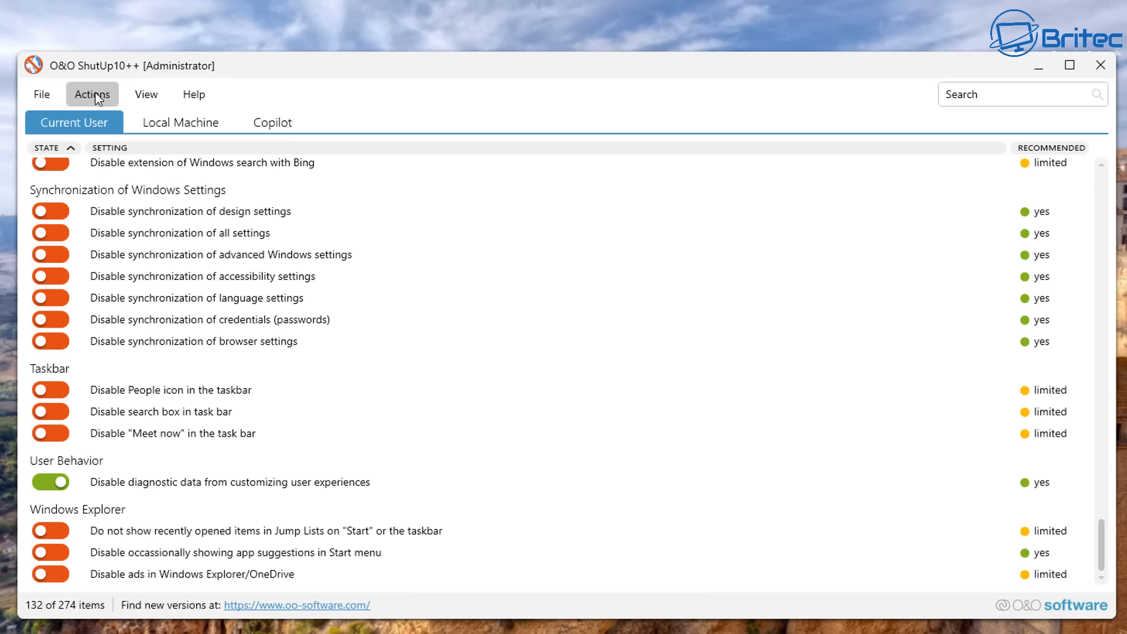
click(95, 97)
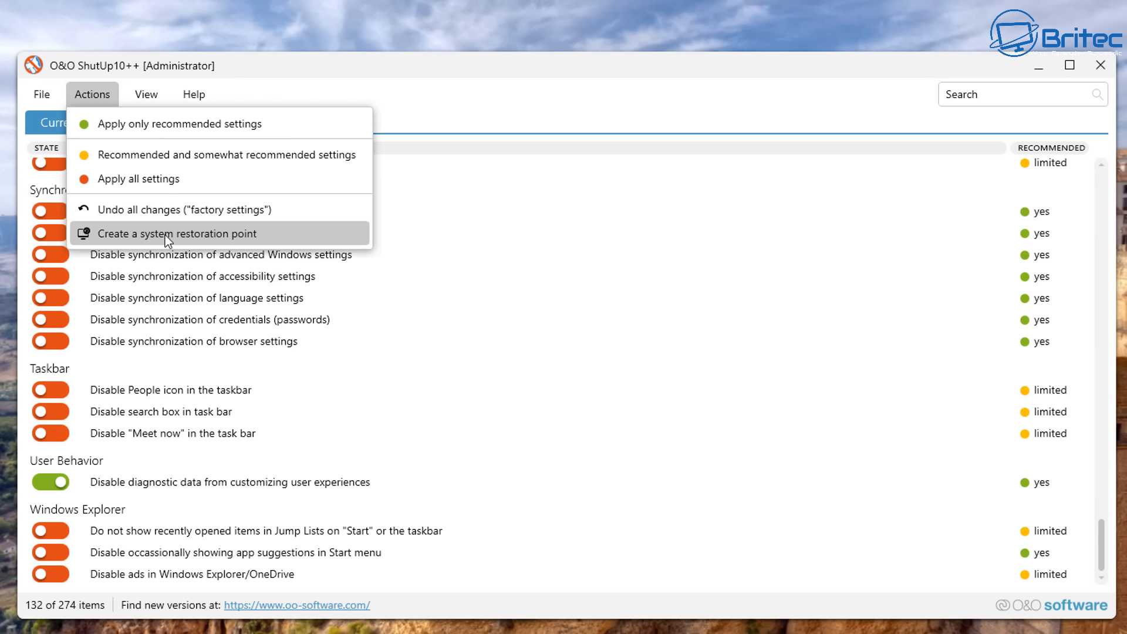
click(112, 233)
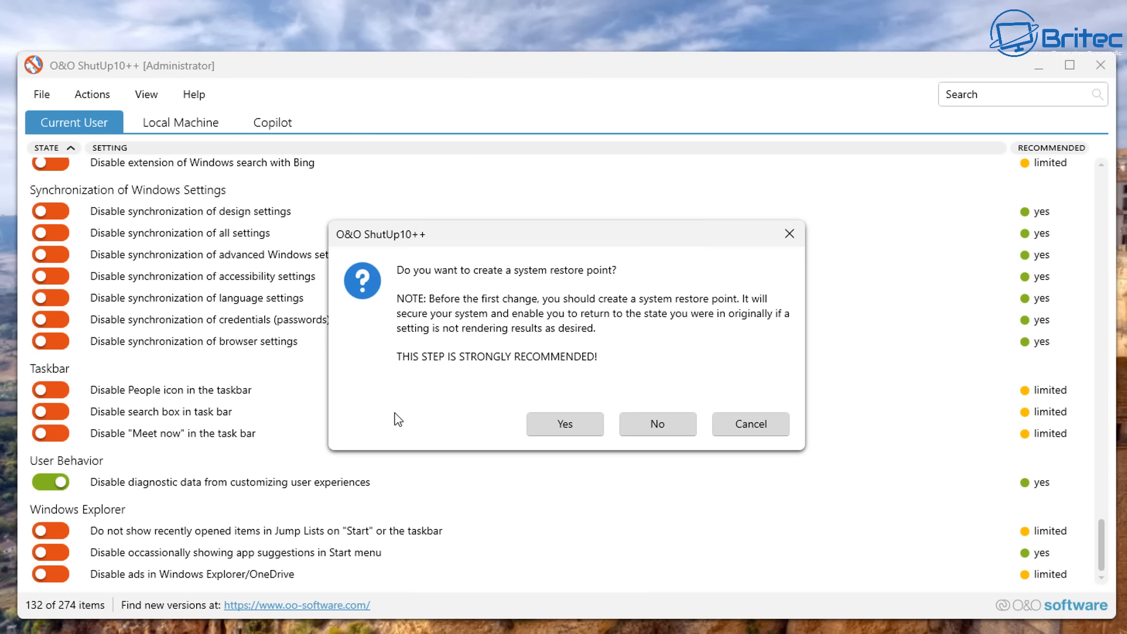
click(563, 427)
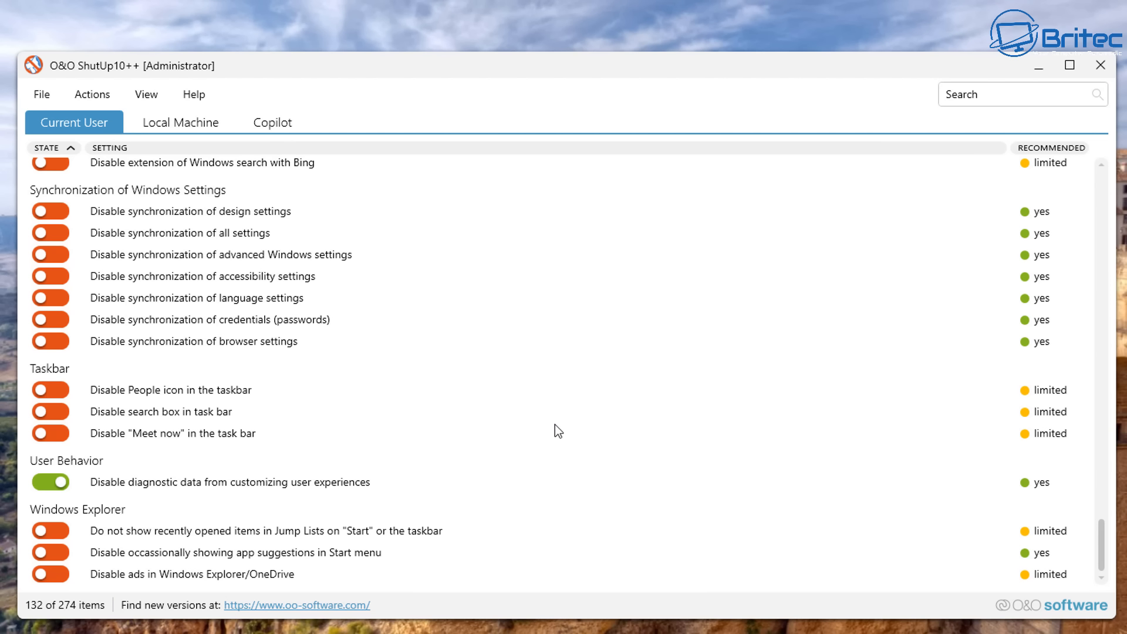
- Try Dark mode as the app view mode, and switch the view back to Use system preferences
click(89, 95)
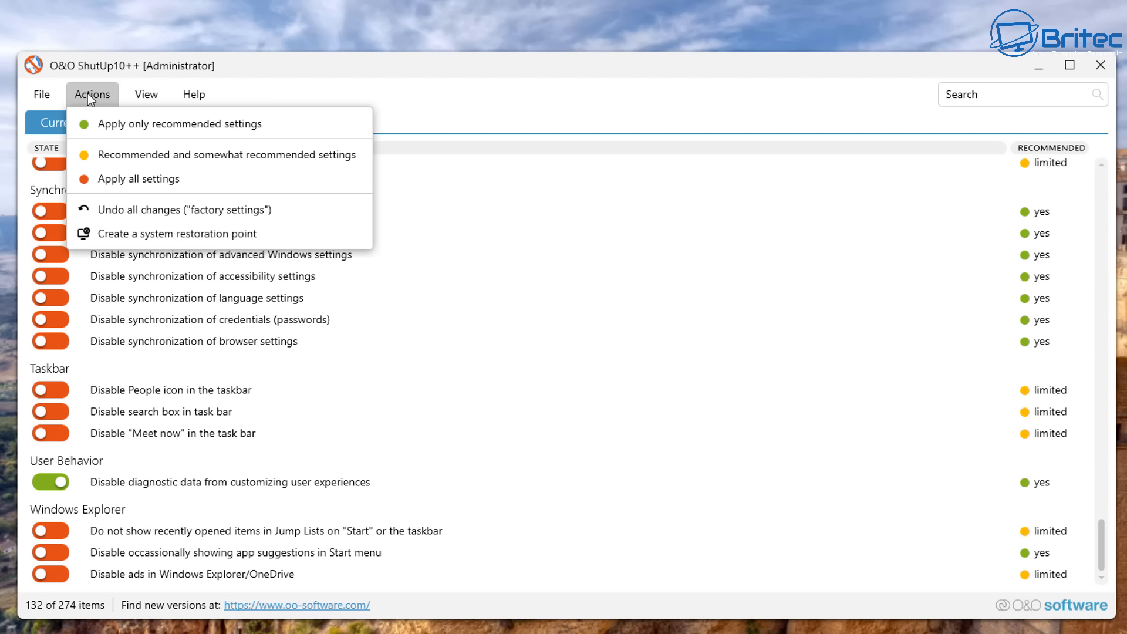
mouse_move(151, 96)
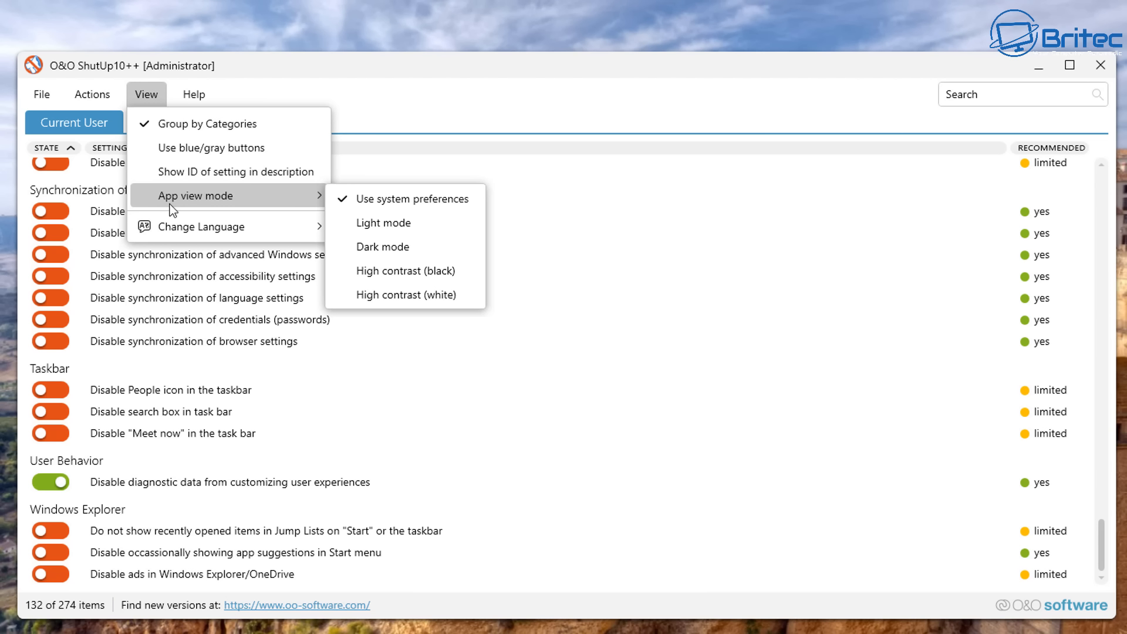
click(347, 239)
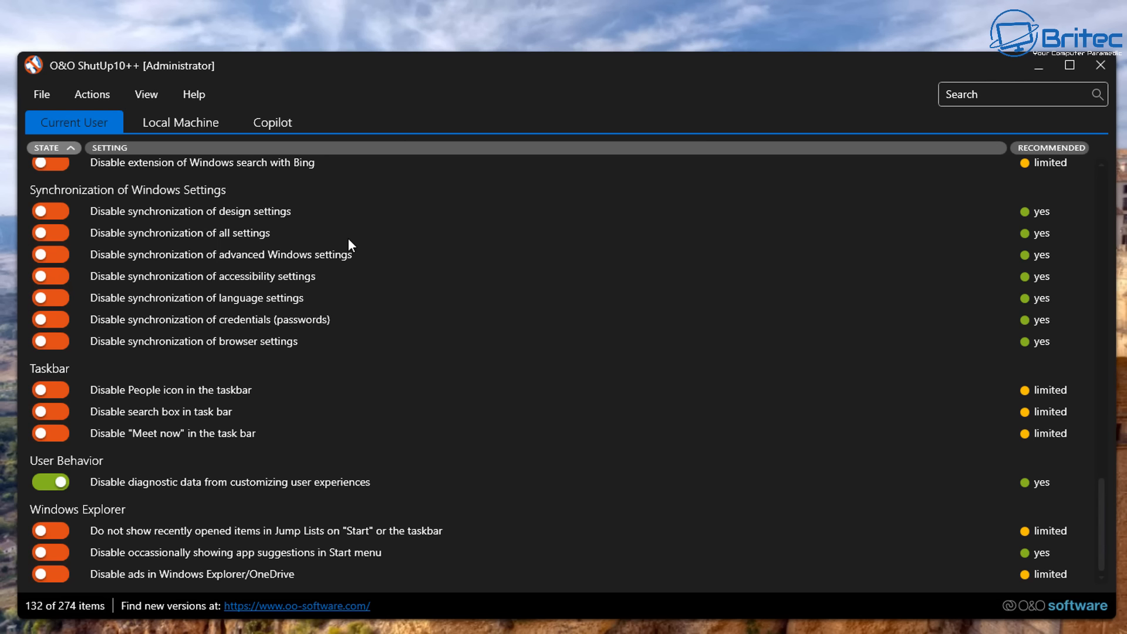
click(134, 97)
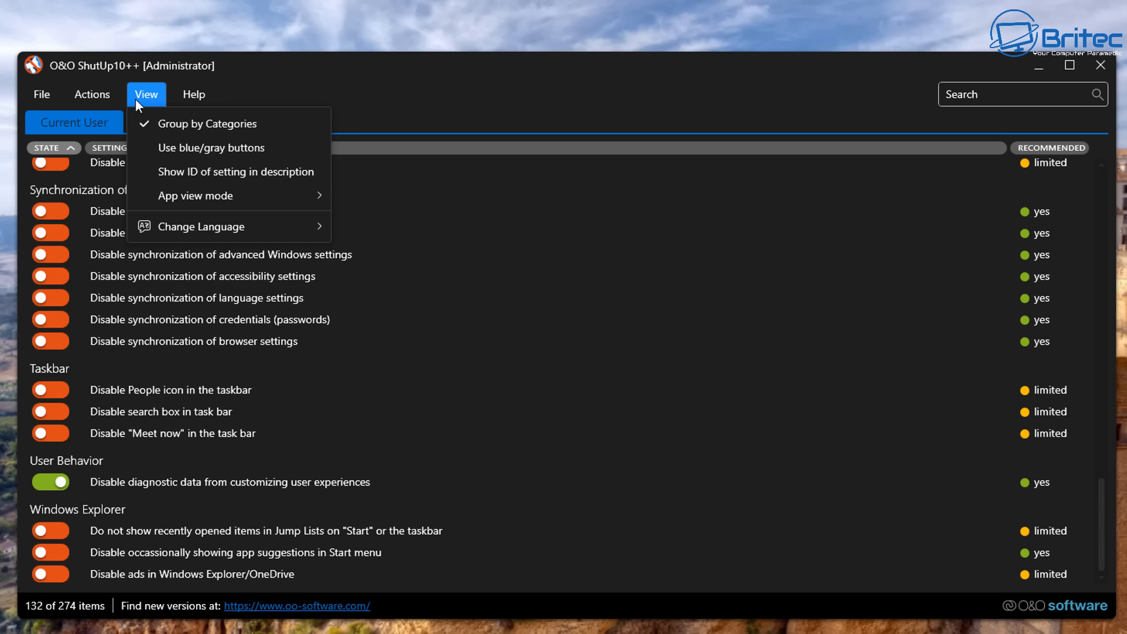
mouse_move(182, 194)
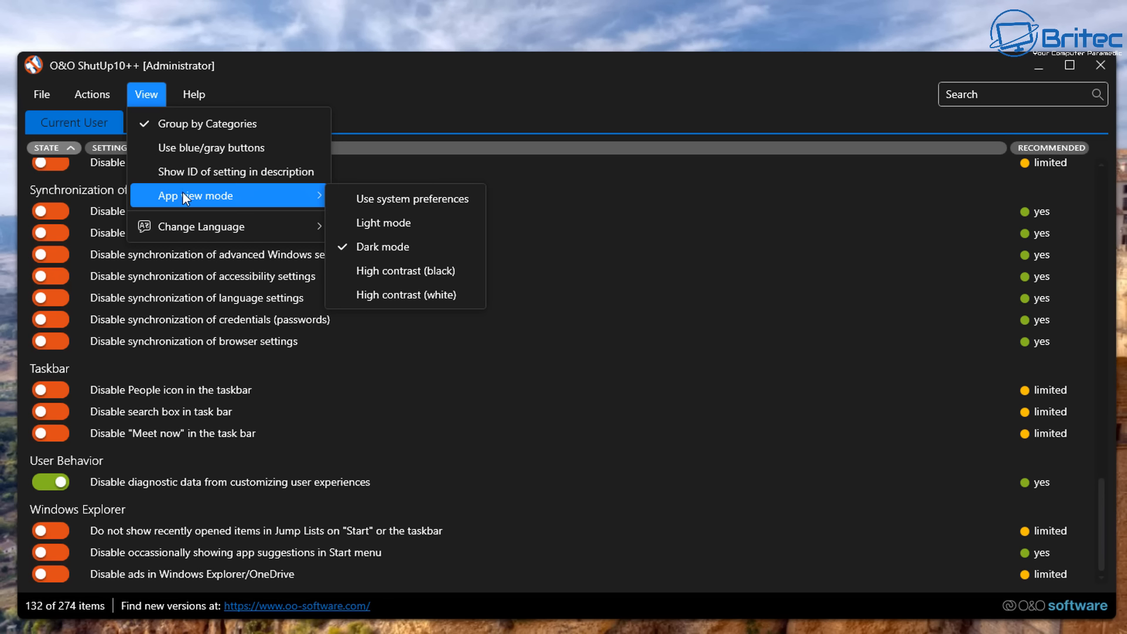
click(359, 203)
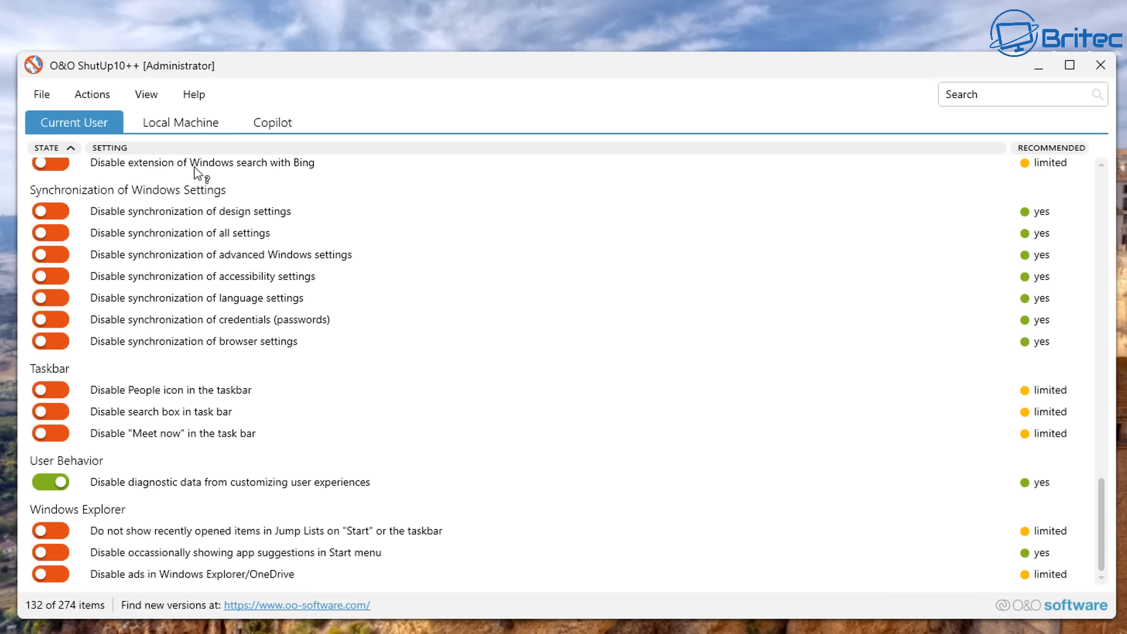
- Check the available interface languages and the help options, including the short guide, online version check and web changelog
click(154, 102)
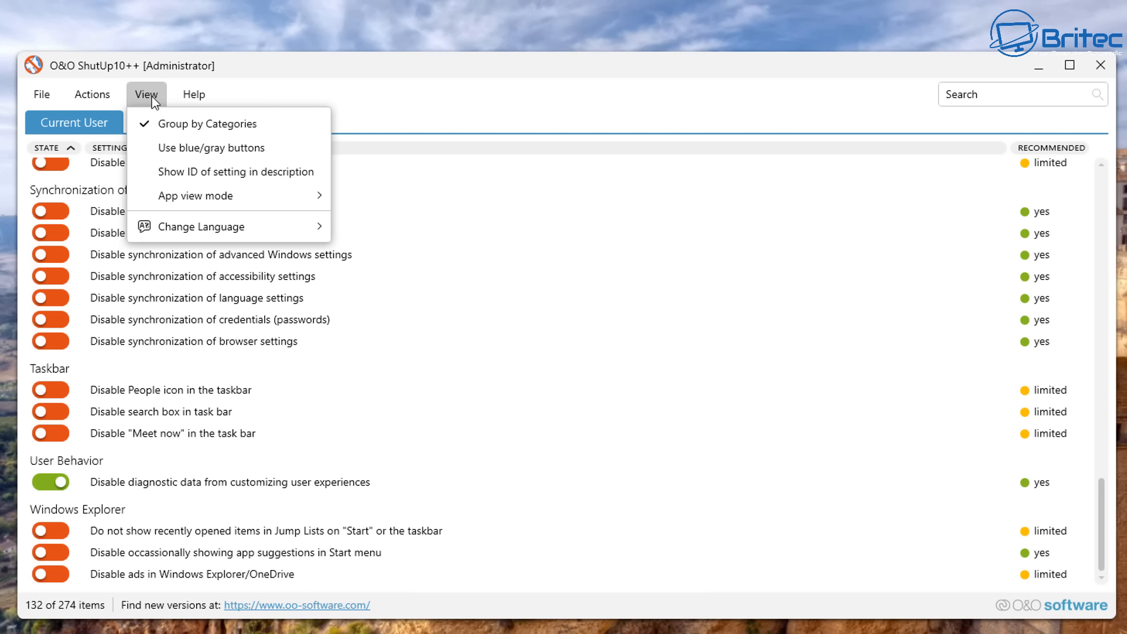
mouse_move(190, 238)
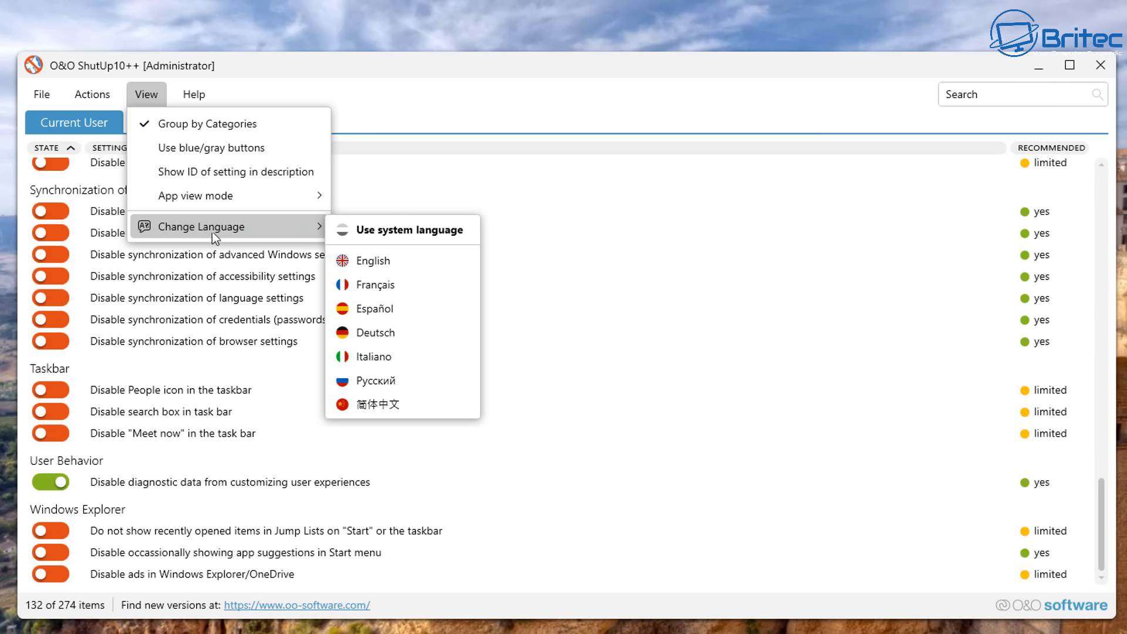
click(190, 99)
click(192, 96)
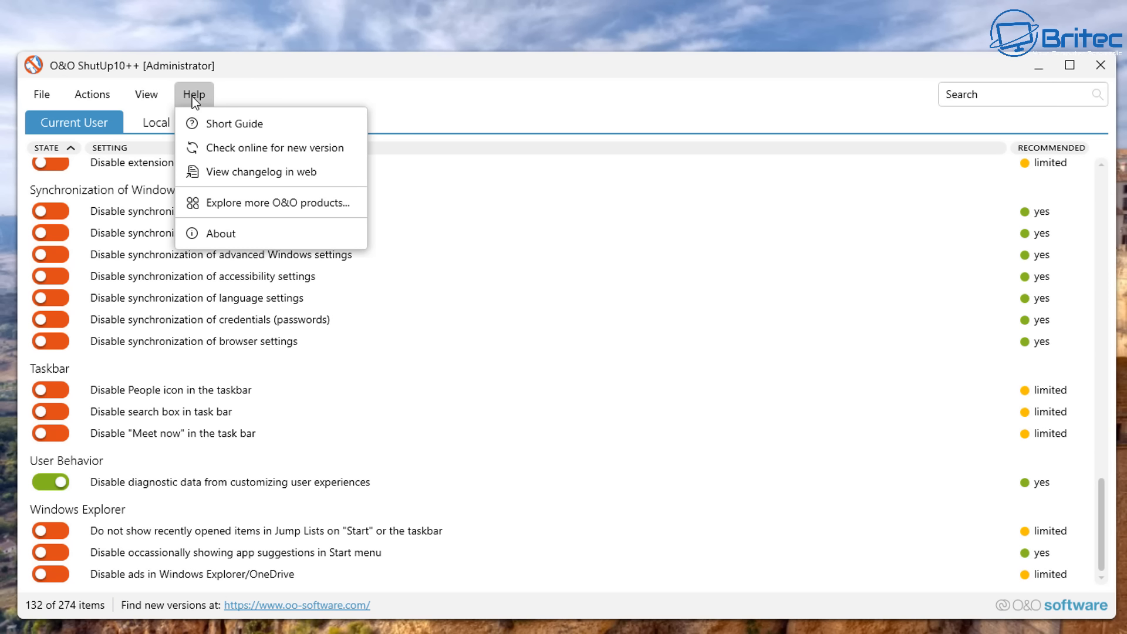
click(192, 96)
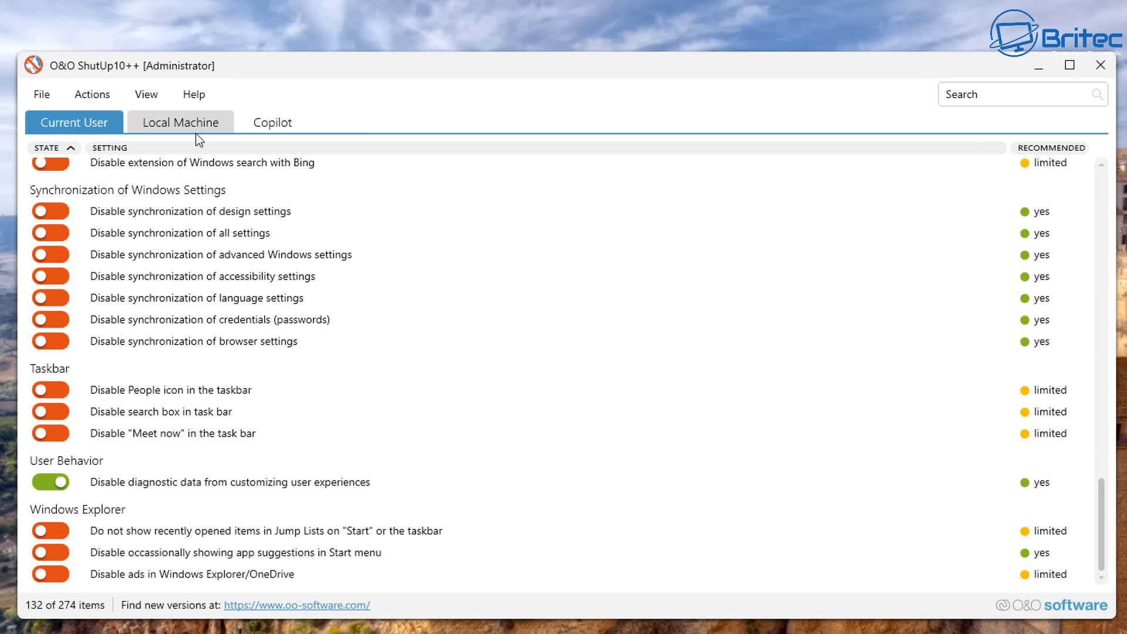
click(193, 96)
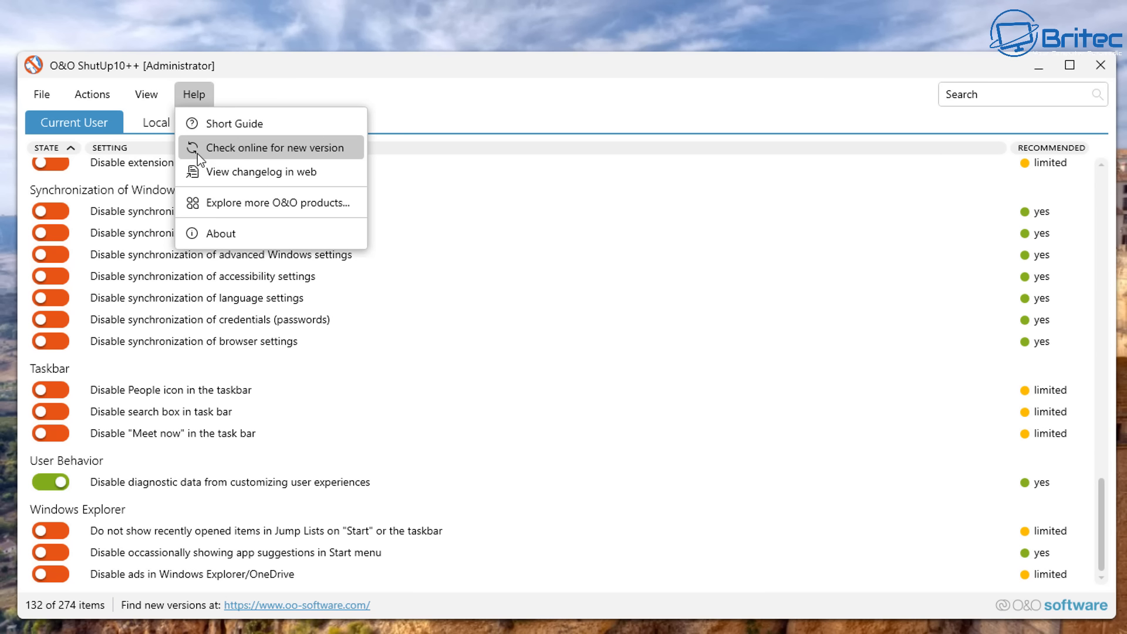
- Apply only the recommended privacy settings and dismiss the completion message
click(42, 97)
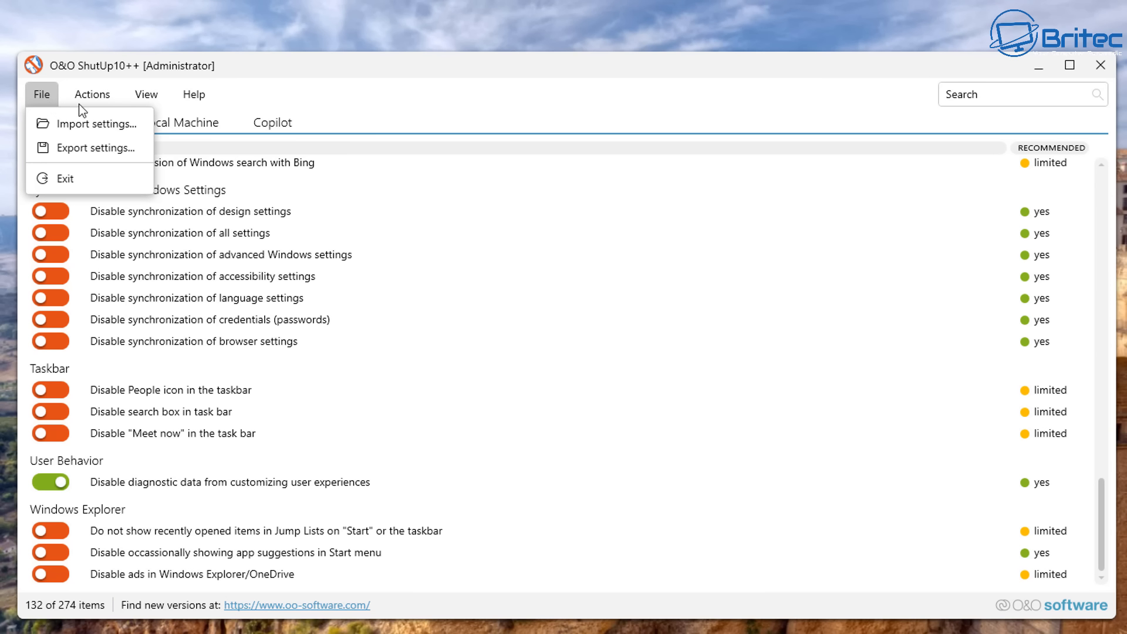
click(102, 96)
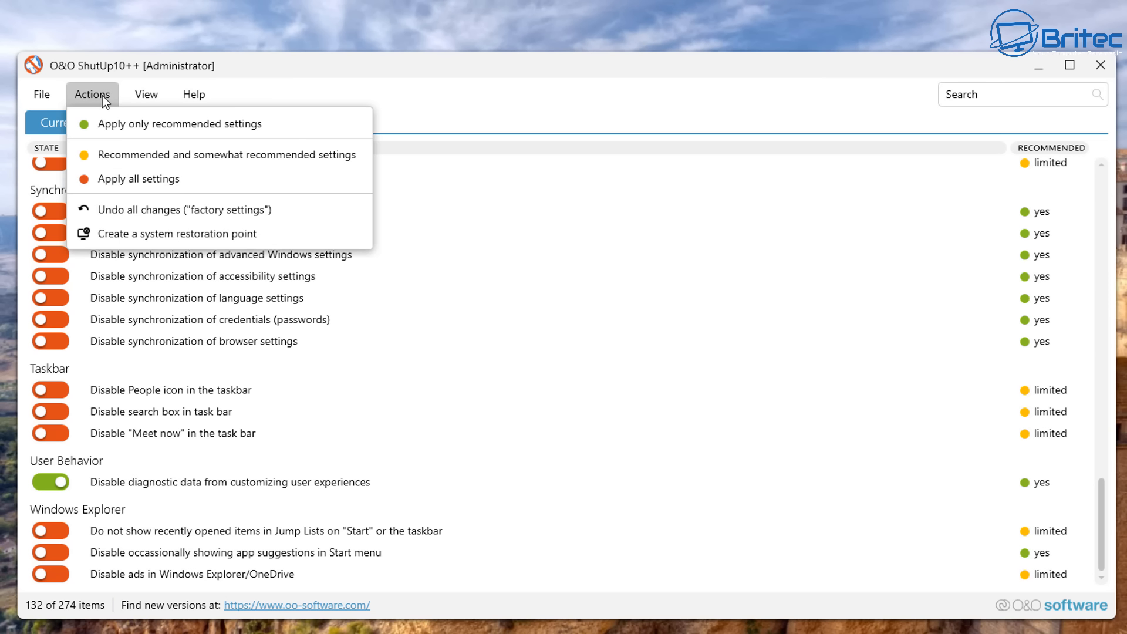
click(107, 129)
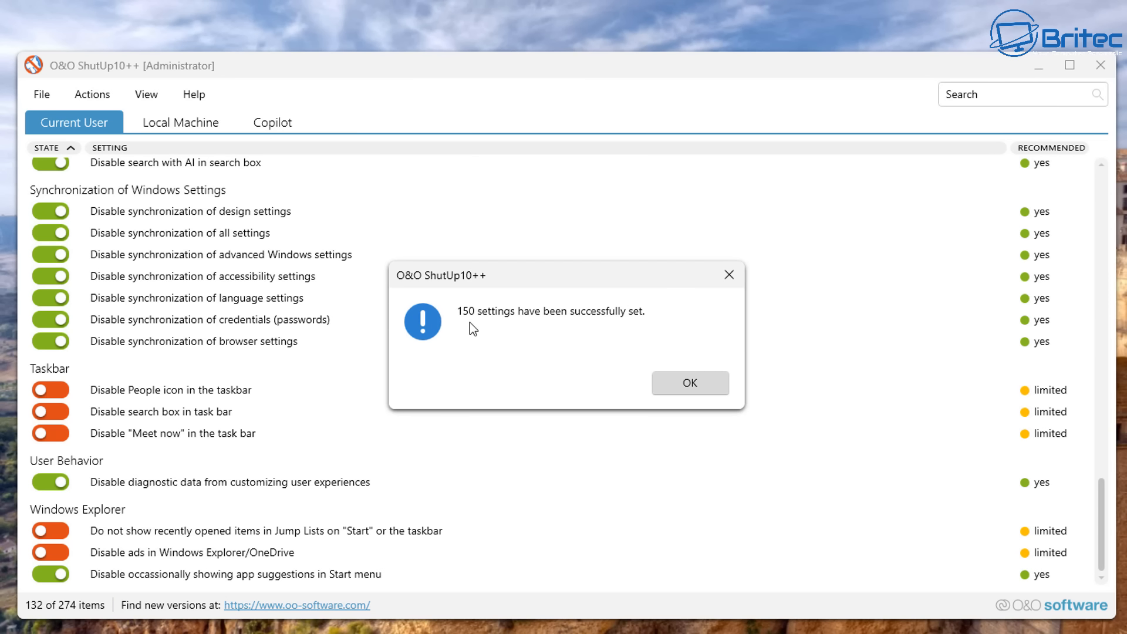
click(709, 383)
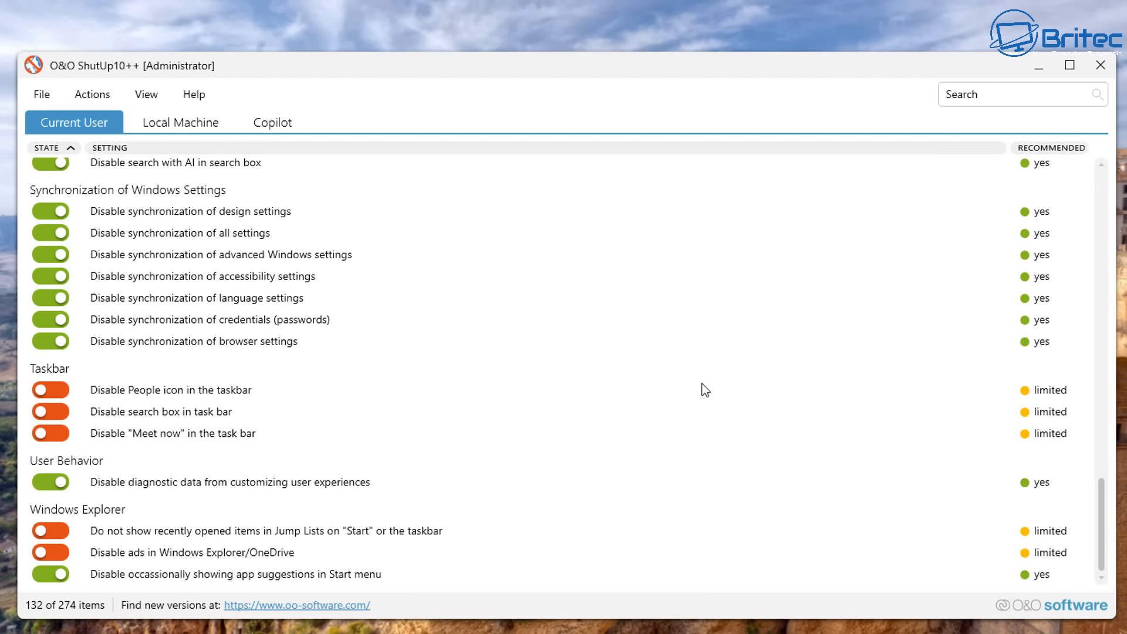
- Apply the recommended and somewhat recommended privacy settings and close the message about the result
click(92, 95)
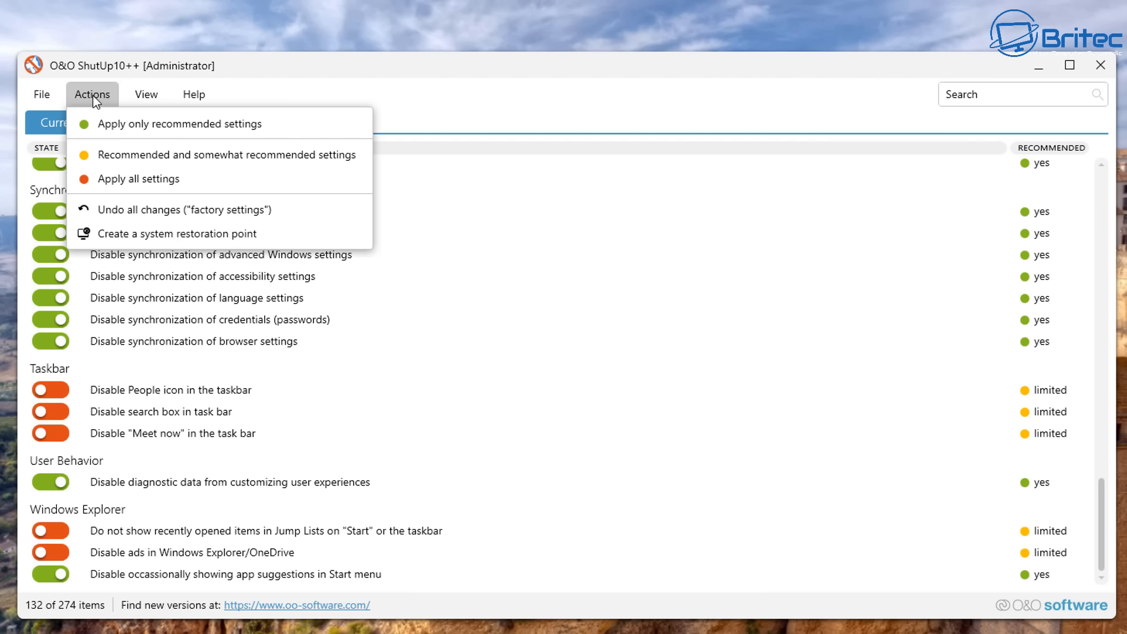
click(117, 154)
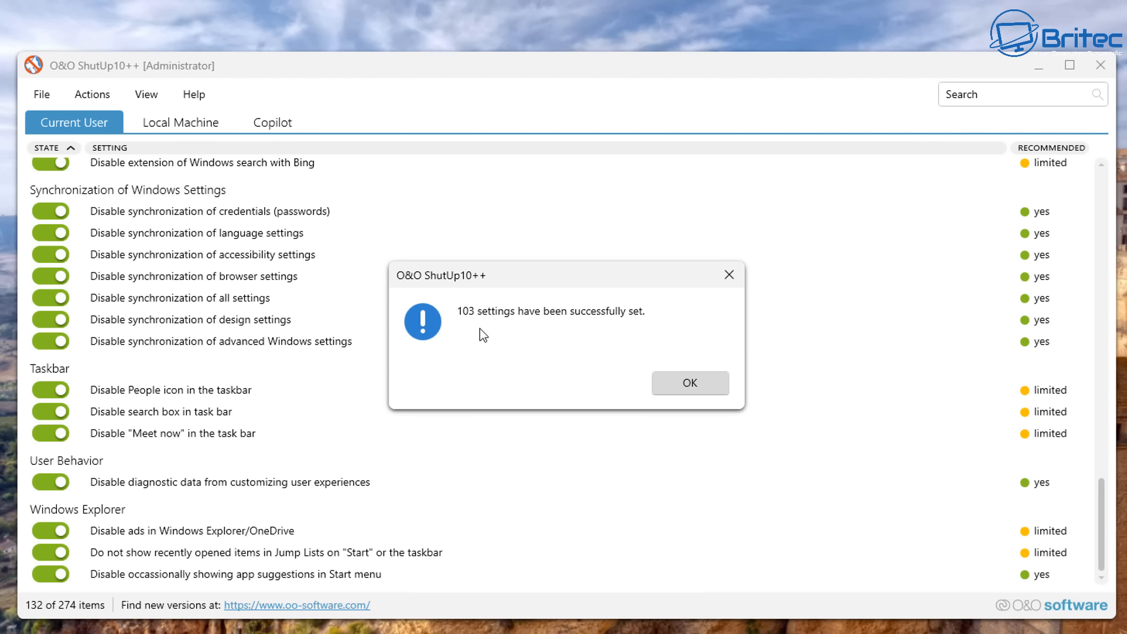
click(677, 389)
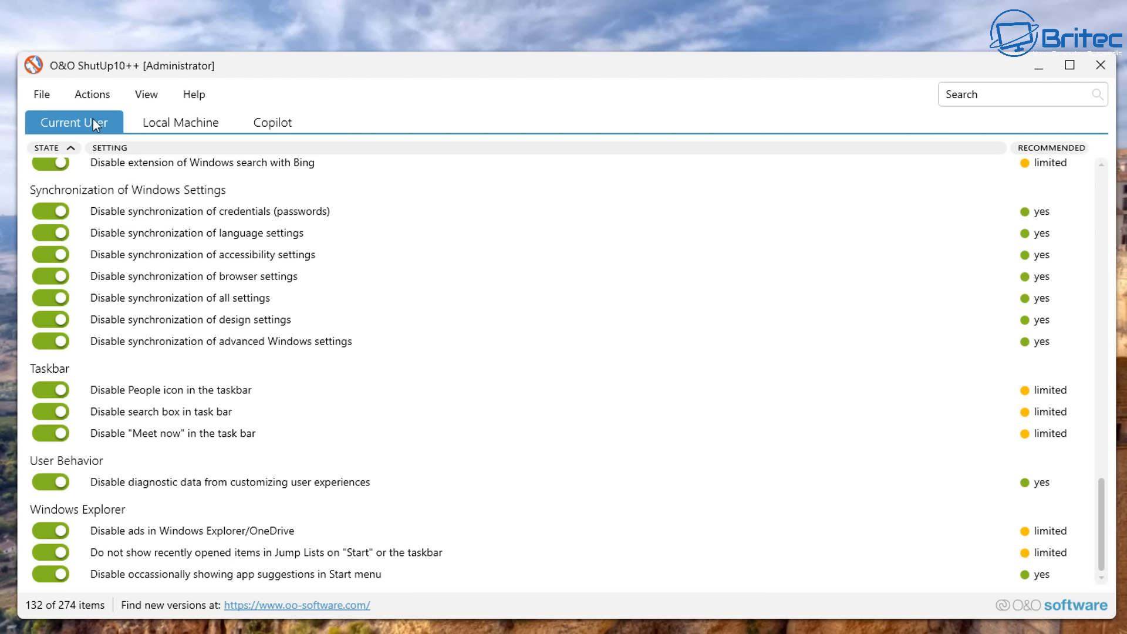
- Apply all privacy settings, including those that are not recommended, and dismiss the completion message
click(91, 101)
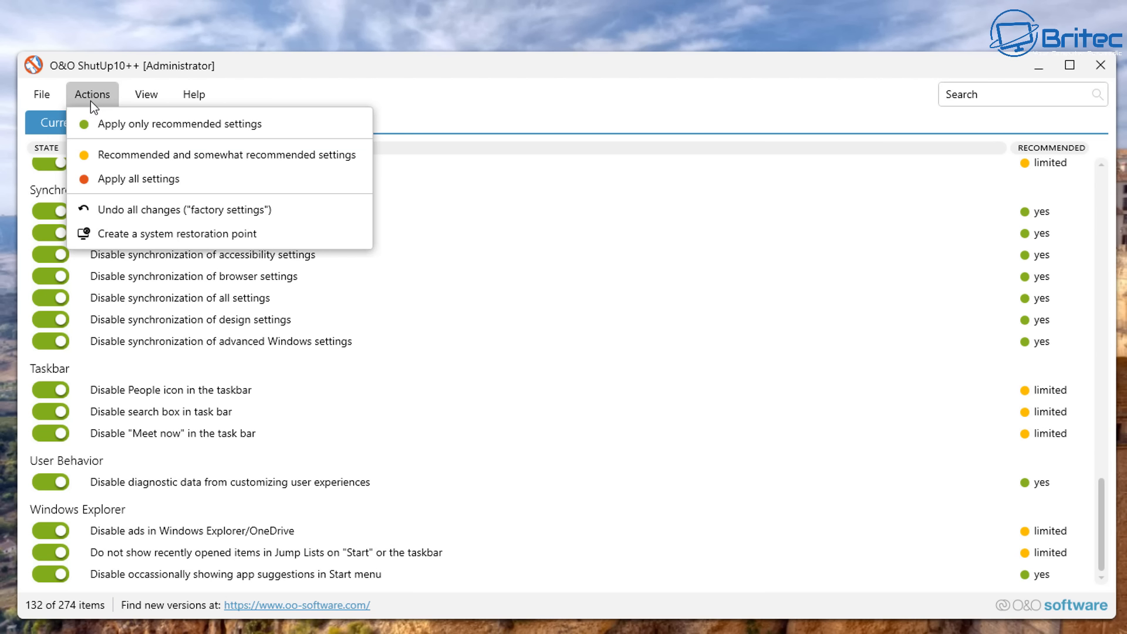
click(110, 181)
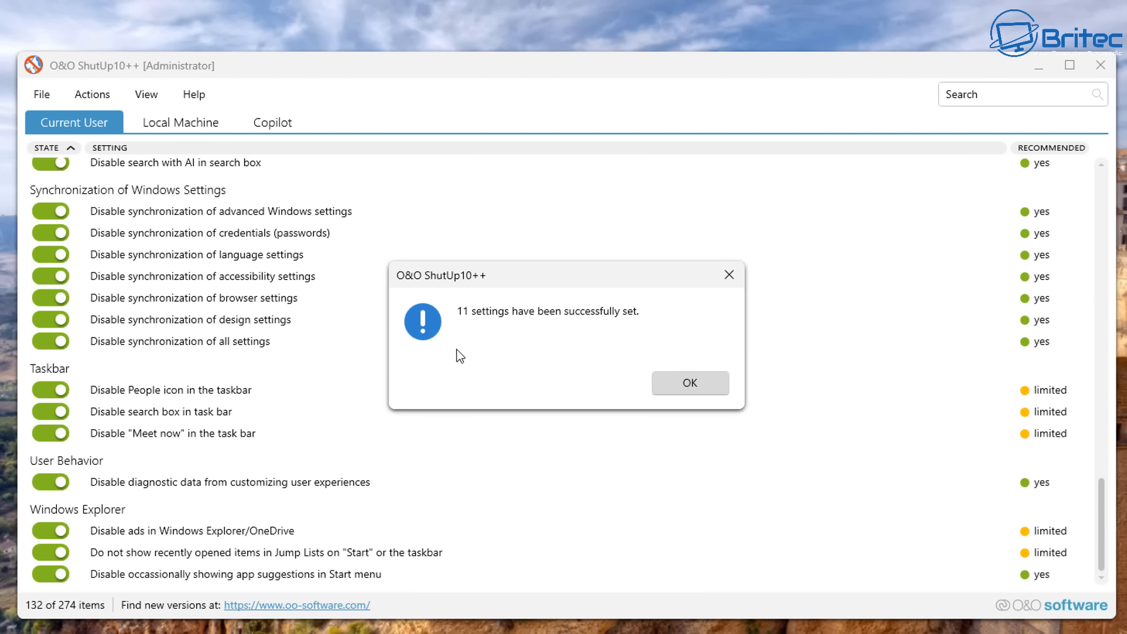
click(712, 386)
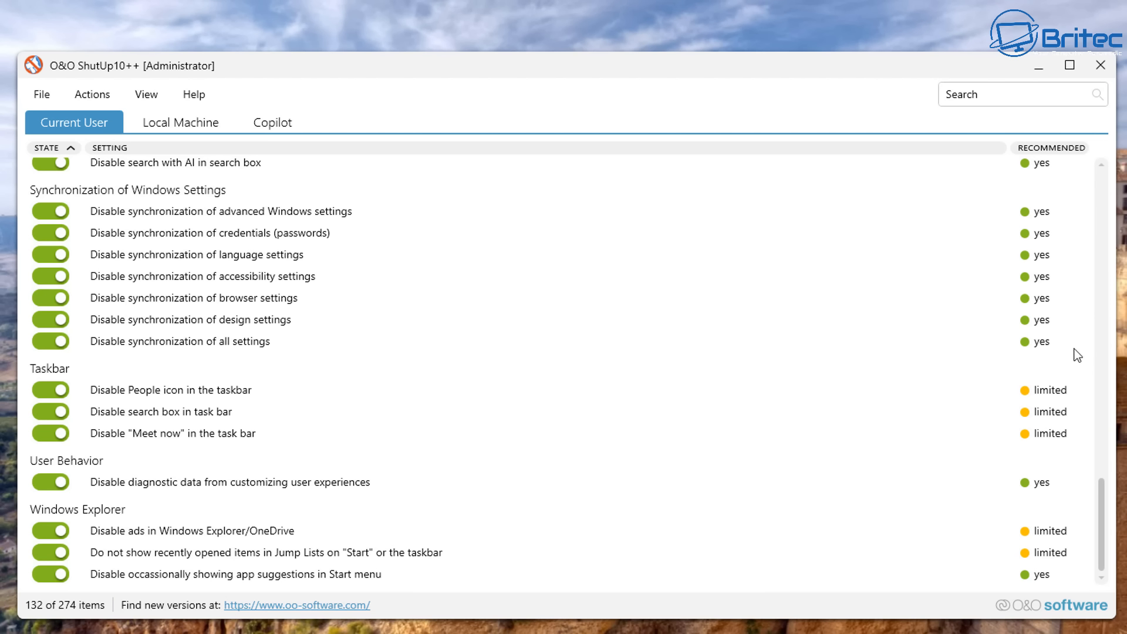
- Undo all changes to return every setting to factory settings, confirming the reset and closing its completion message
mouse_move(1106, 494)
mouse_down()
mouse_move(1105, 475)
mouse_move(1116, 493)
mouse_up()
scroll(1105, 469, up, 5)
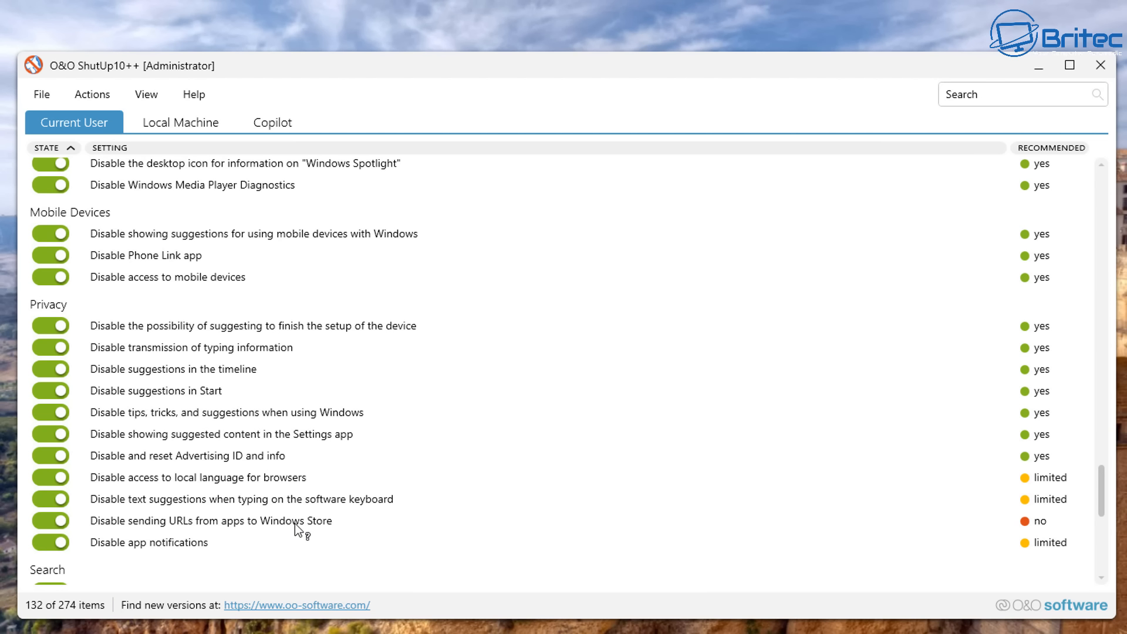
click(100, 96)
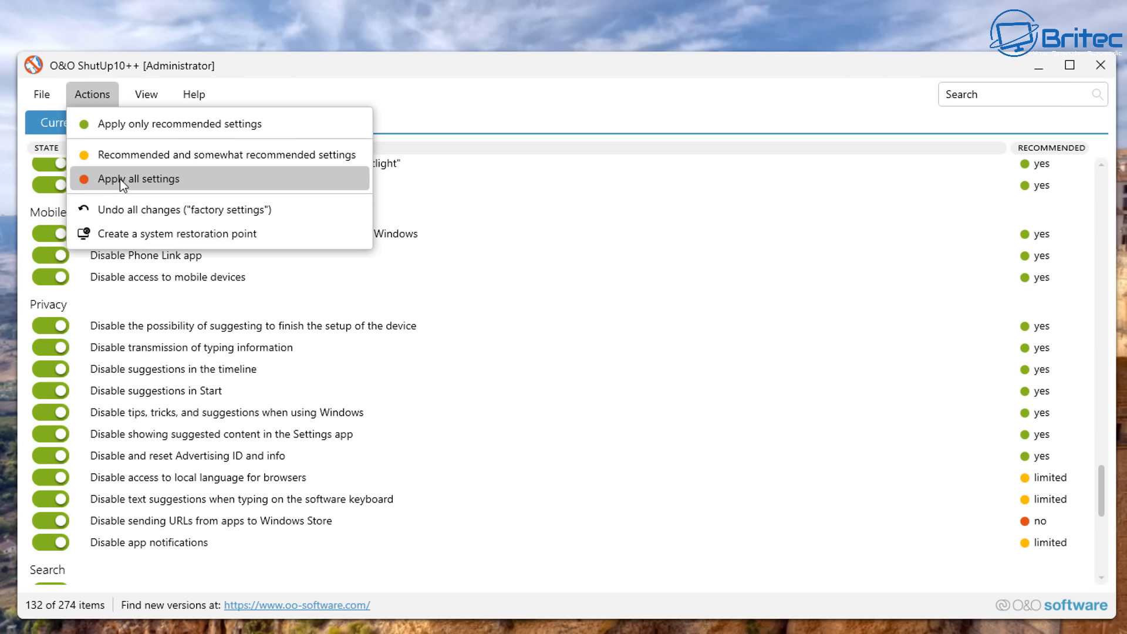
click(123, 217)
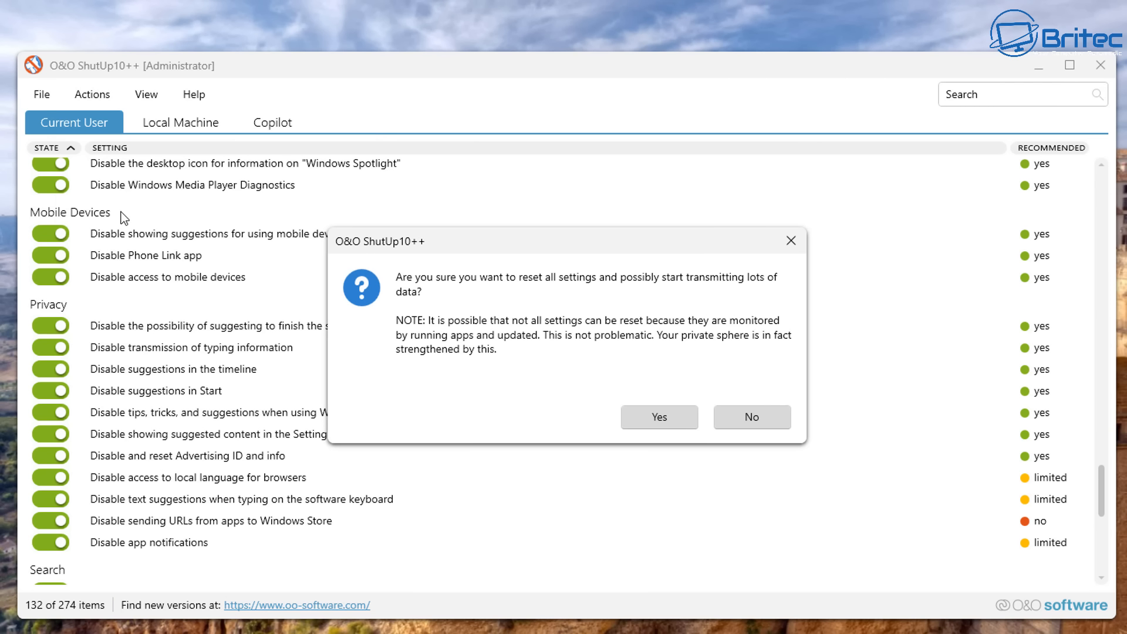
click(649, 425)
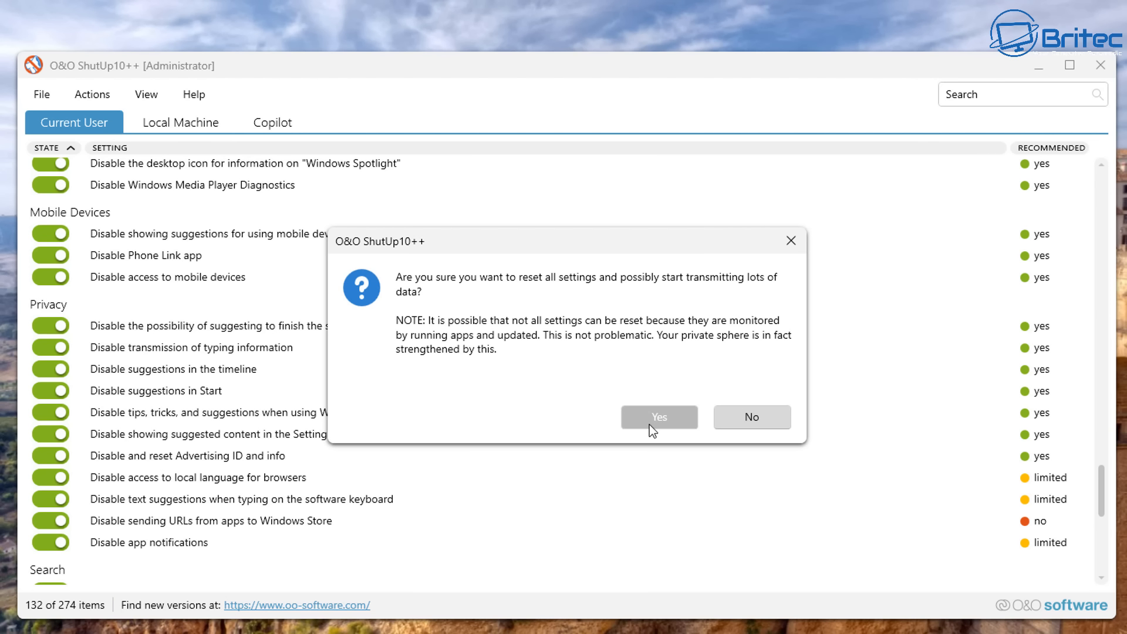
click(652, 425)
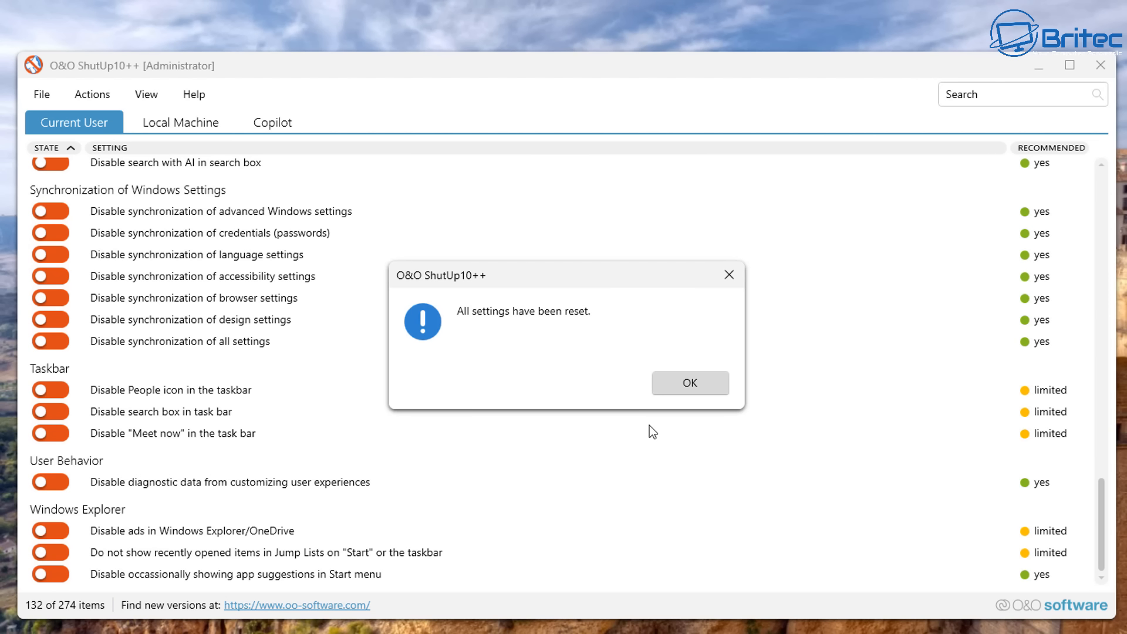
click(689, 390)
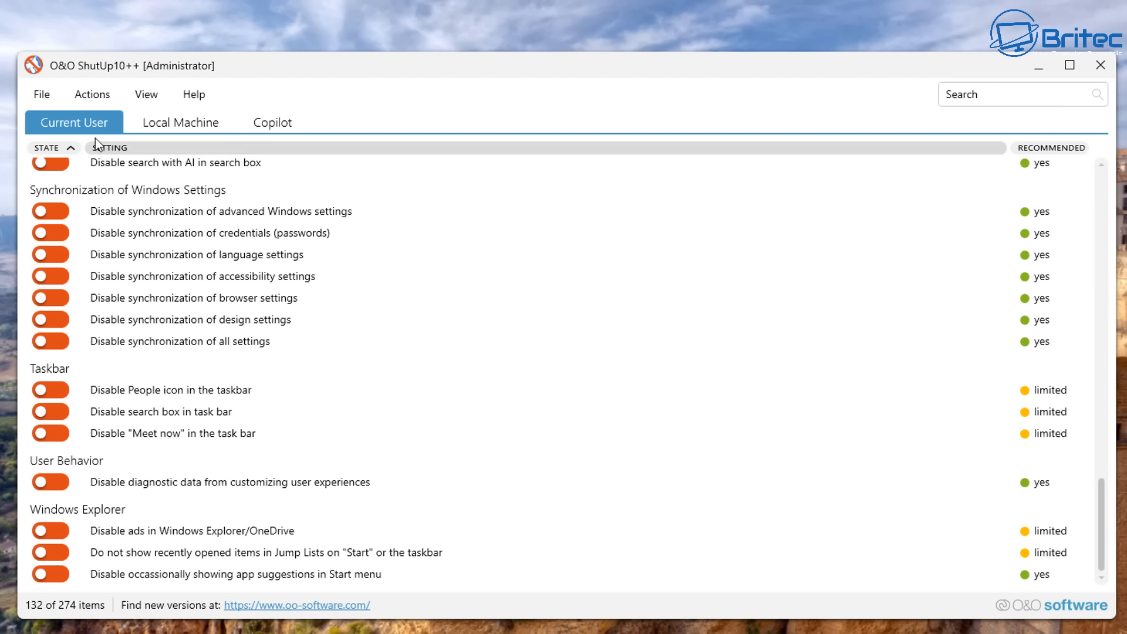
- Apply the recommended and somewhat recommended privacy settings again and dismiss the completion message
click(77, 94)
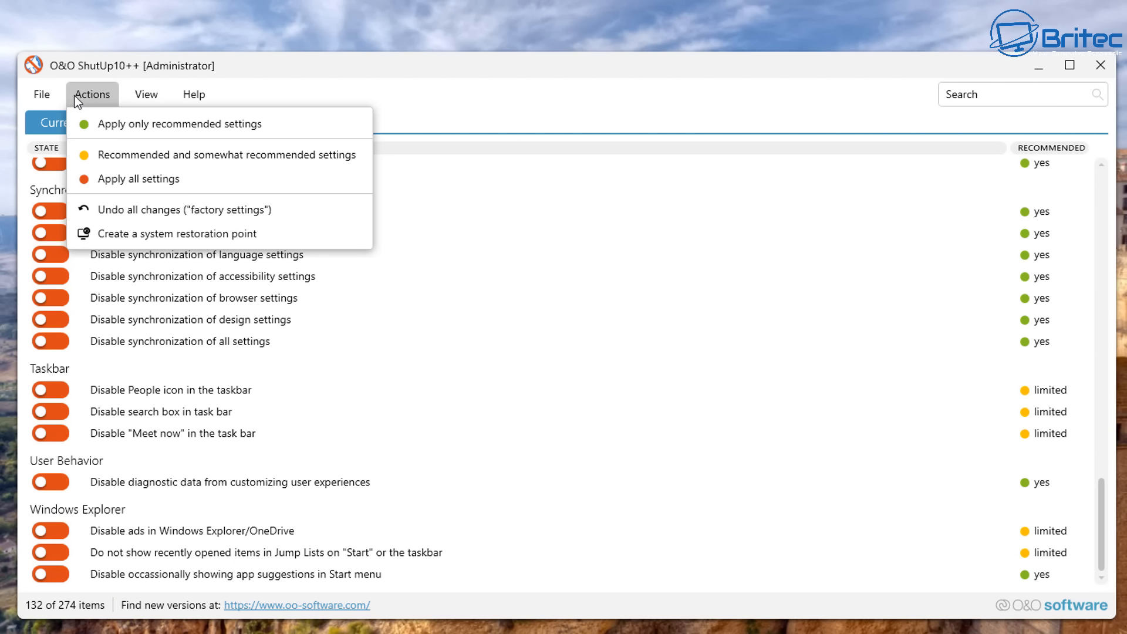
click(120, 159)
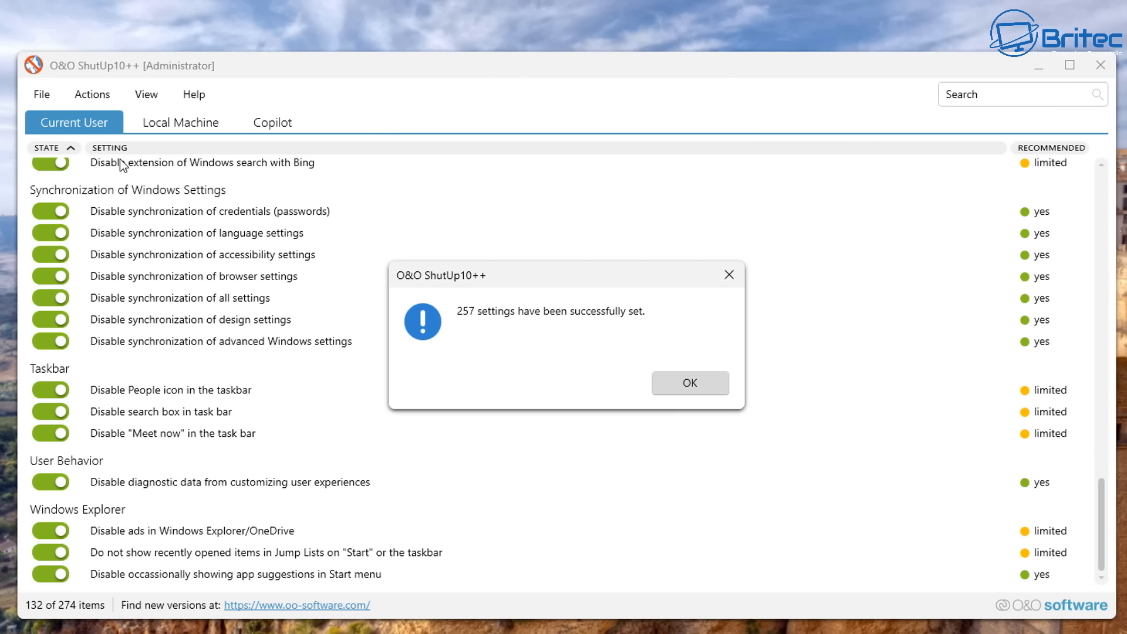
click(682, 389)
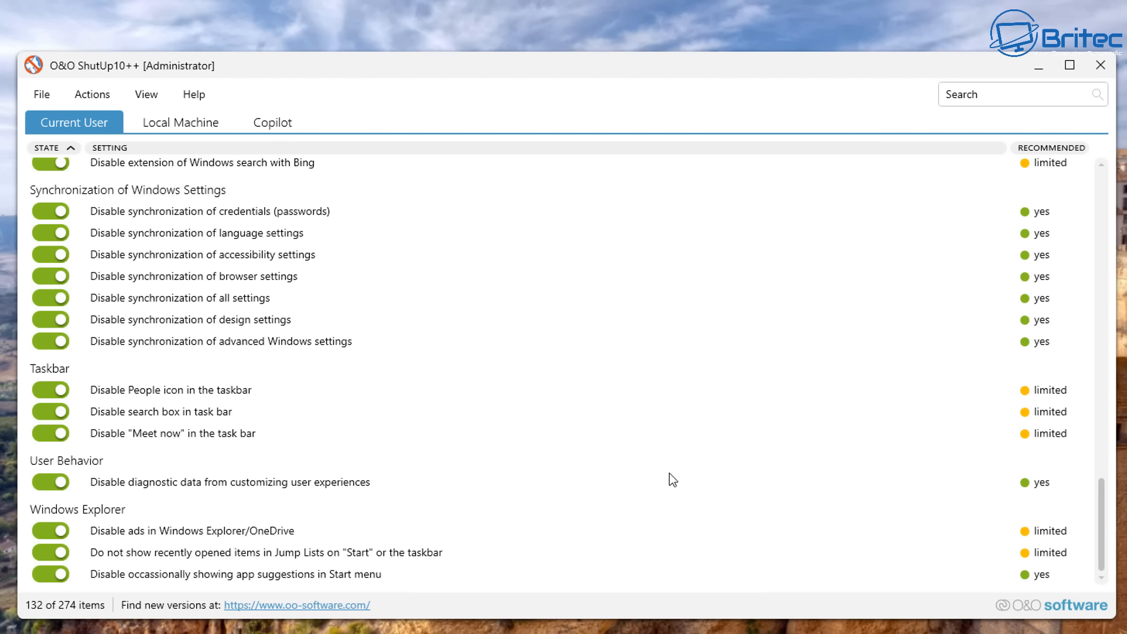
- Reverse the state sorting of the Current User settings and turn on "Disable app access to camera" under App Privacy
drag(1113, 531, 1123, 228)
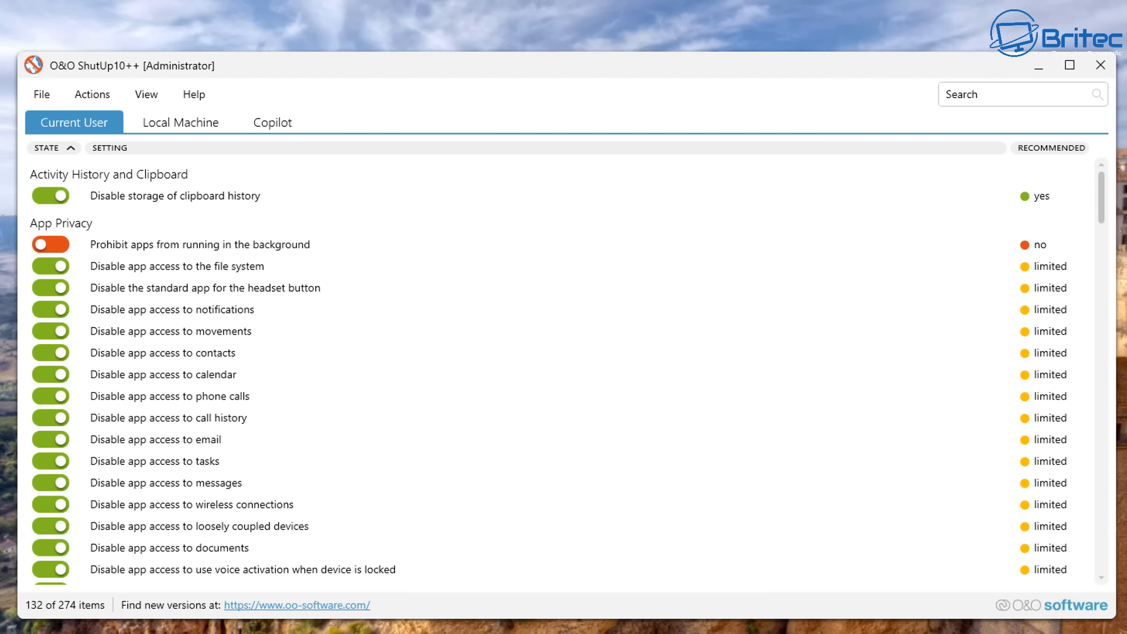
click(54, 148)
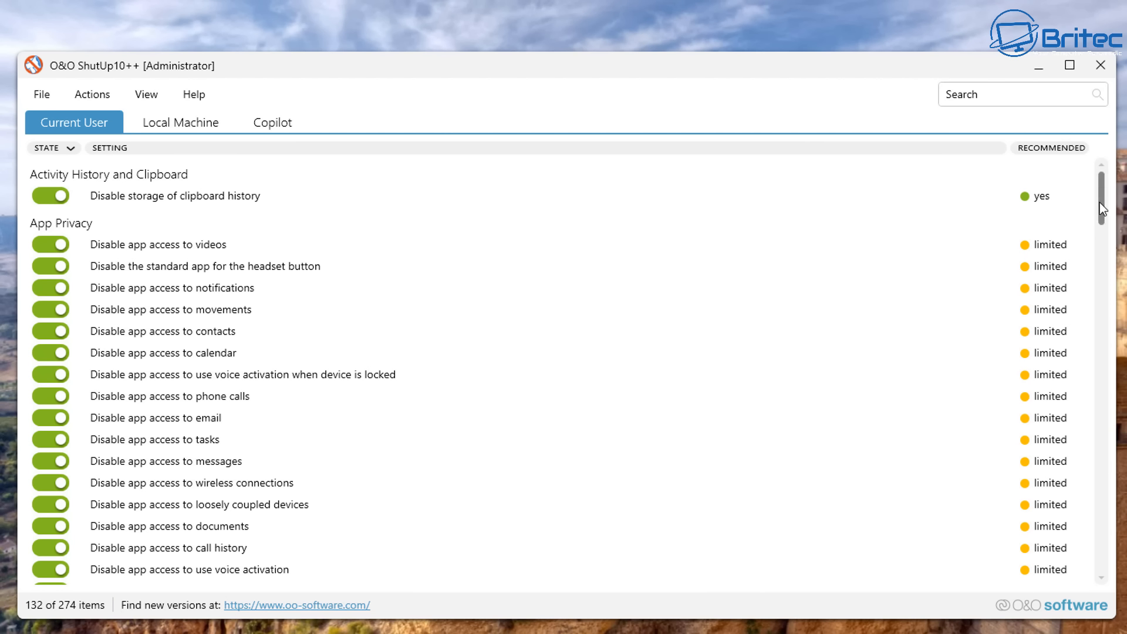
drag(1103, 190, 1100, 214)
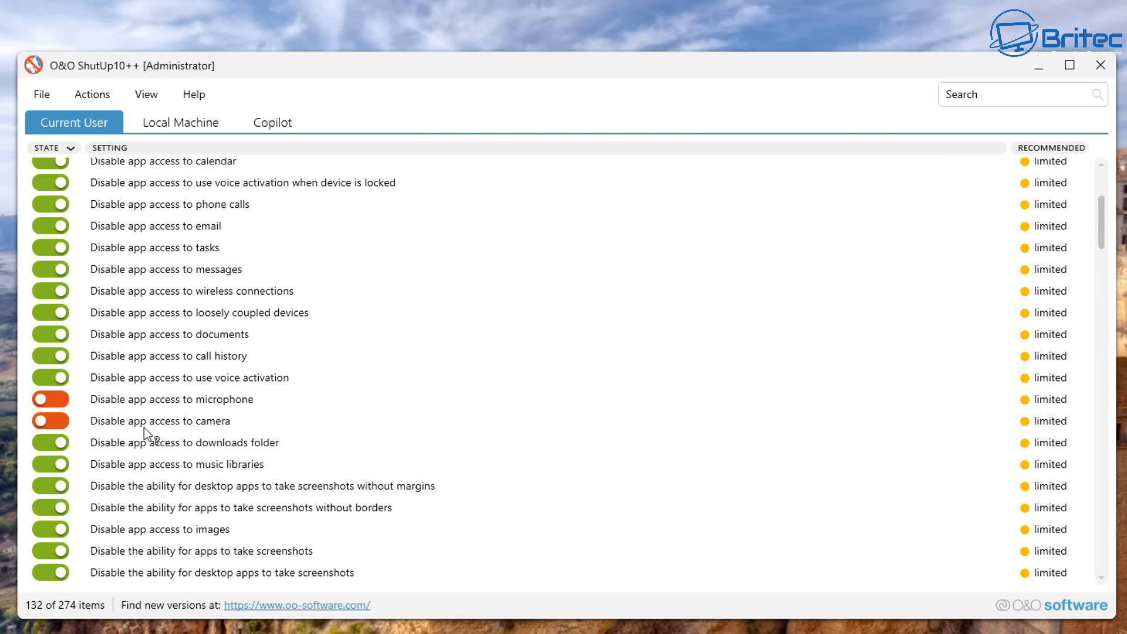
click(65, 421)
scroll(1110, 246, down, 3)
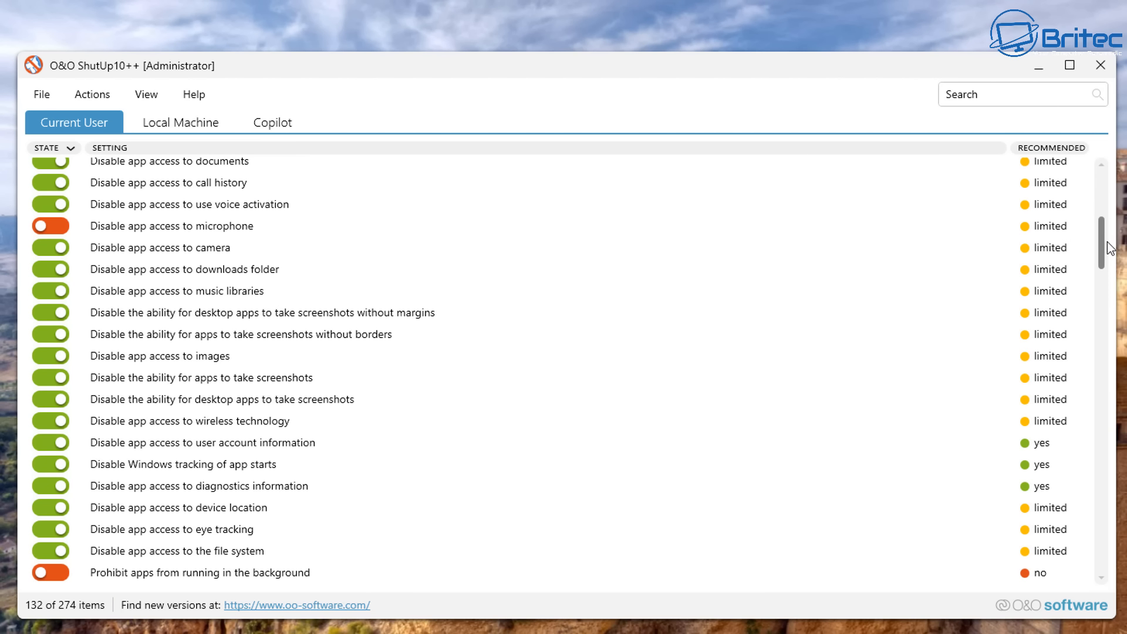
- Remove the installed Copilot applications from the Copilot page and confirm the removal
drag(1108, 242, 1112, 264)
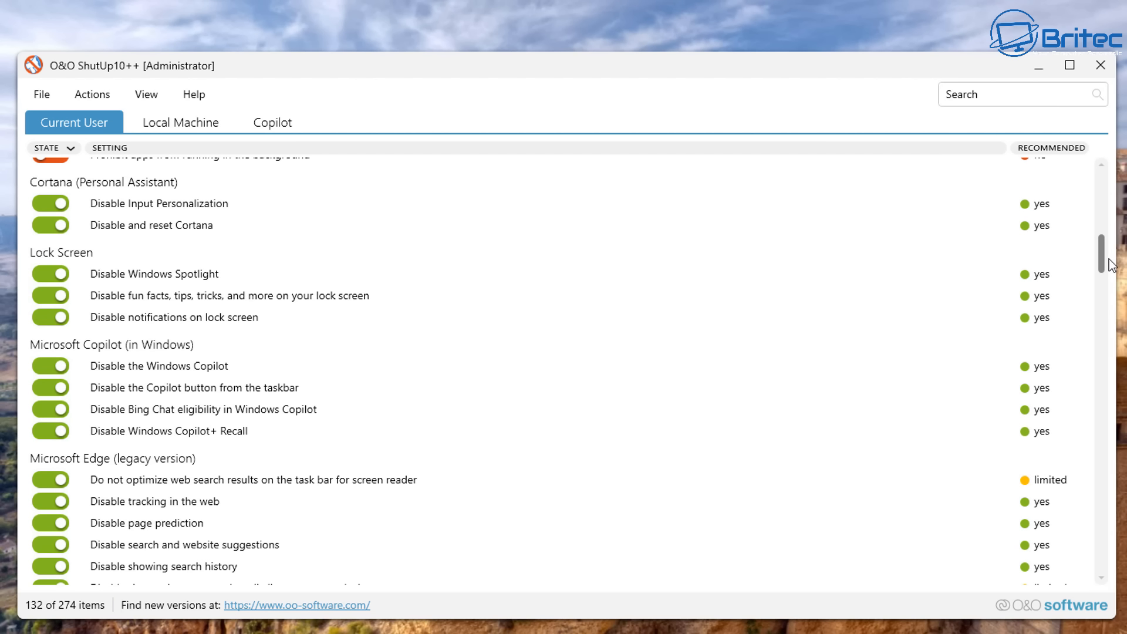
drag(1109, 258, 1110, 260)
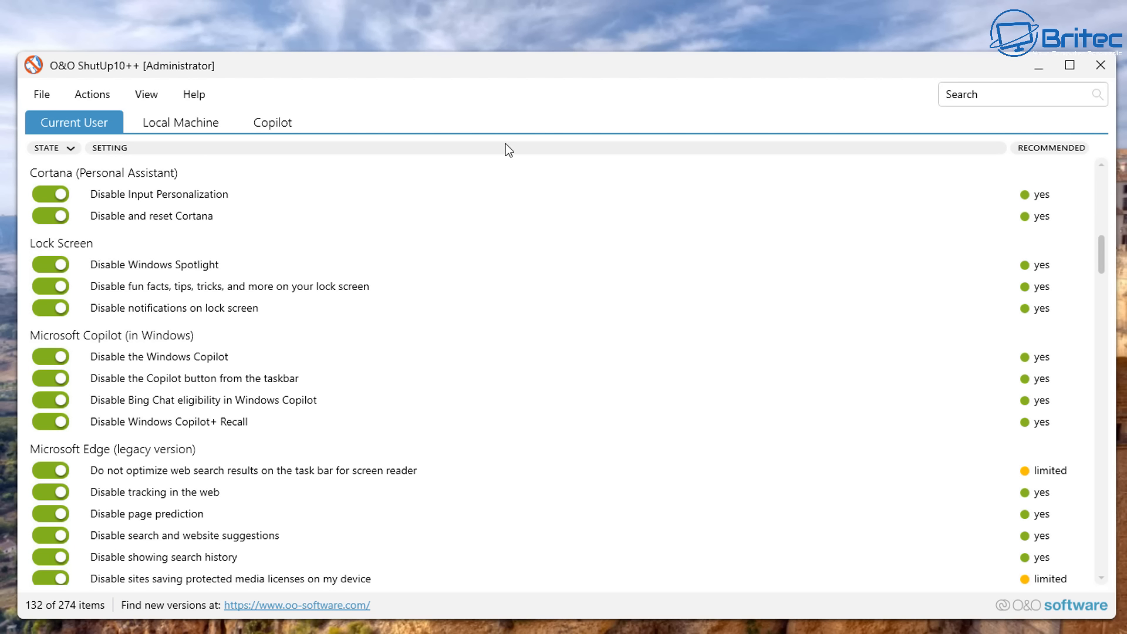
click(251, 125)
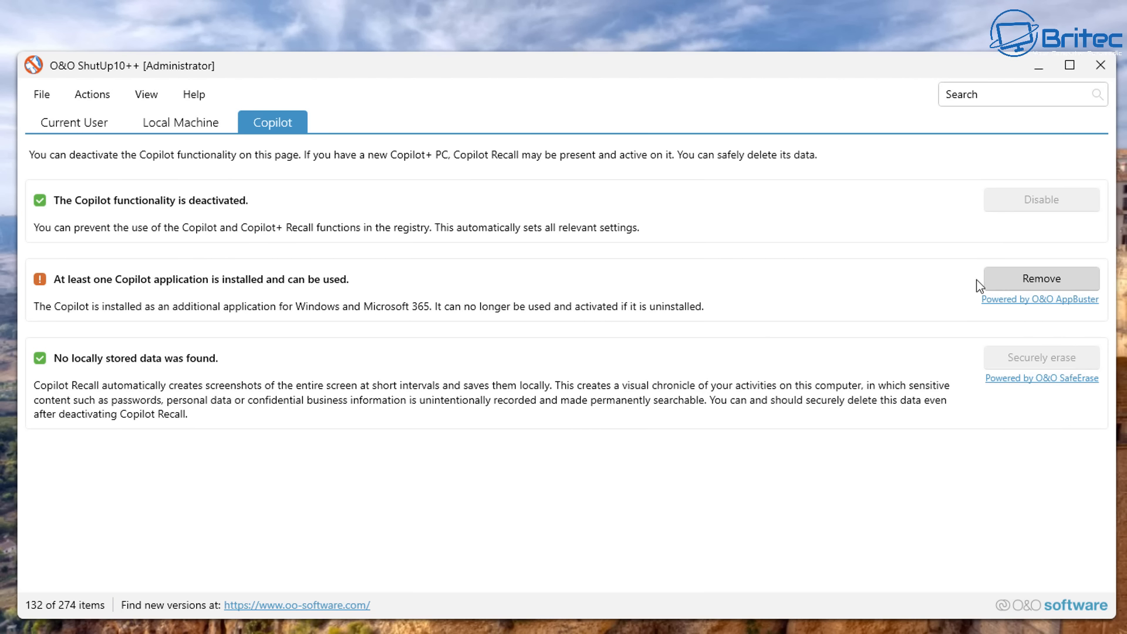
click(1042, 281)
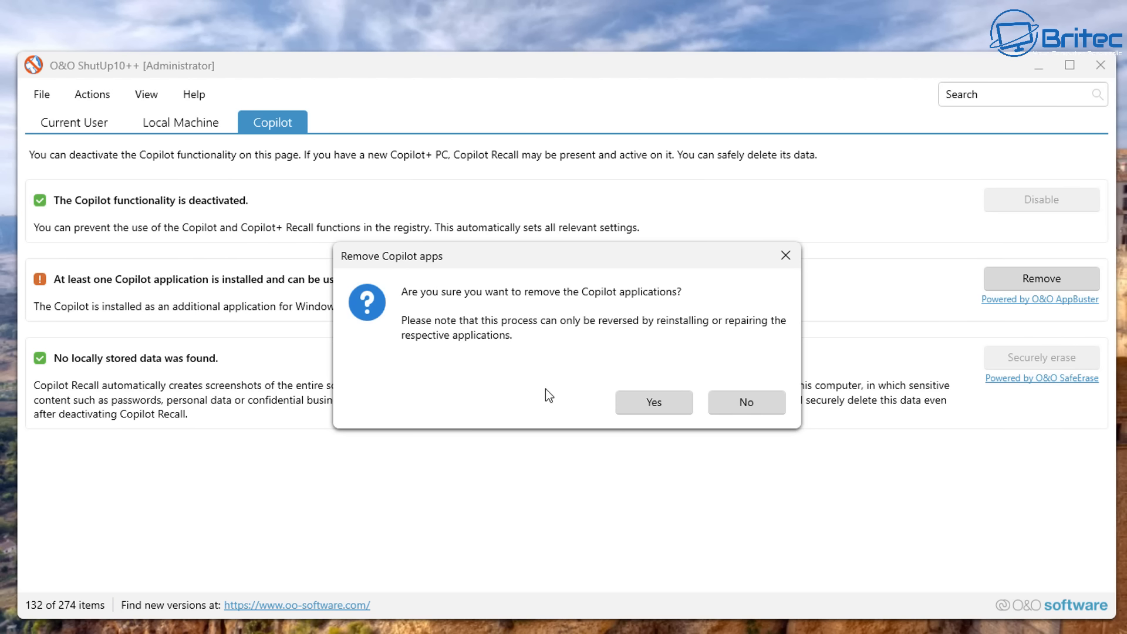
click(654, 401)
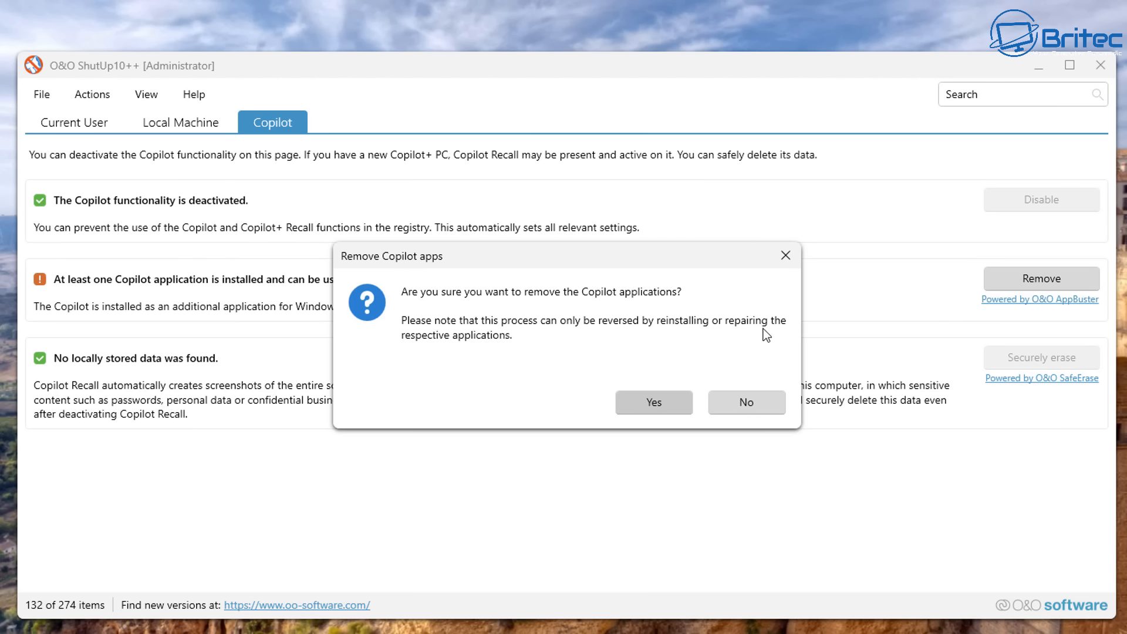
click(650, 403)
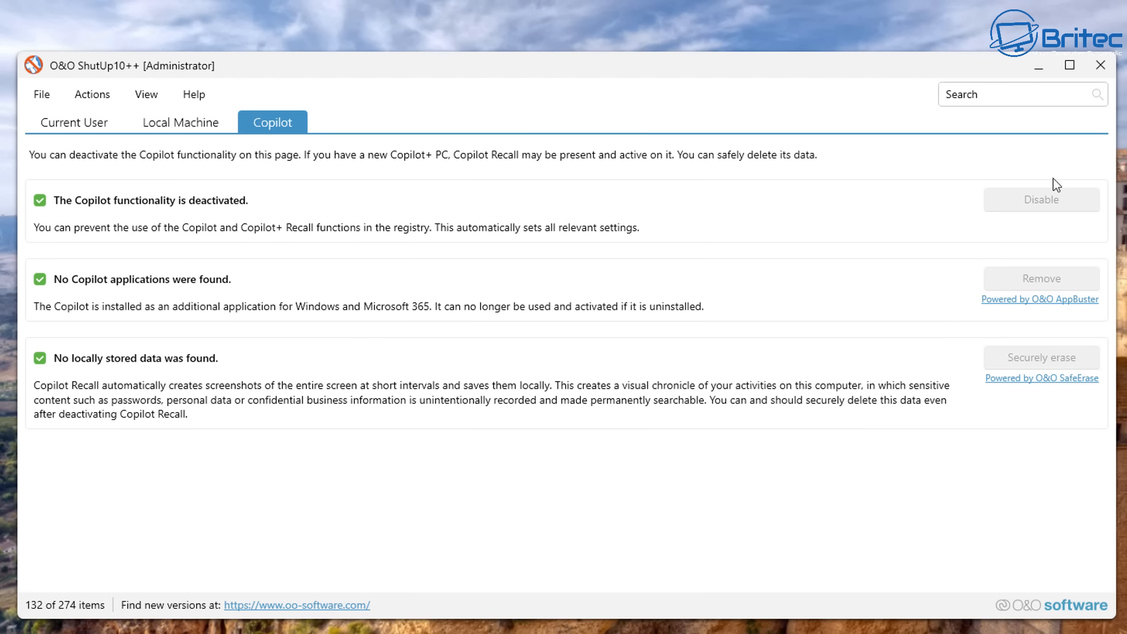
- Exit O&O ShutUp10++, acknowledge its closing note and open the O&O AppBuster web page from the O&O tools overview
click(1099, 66)
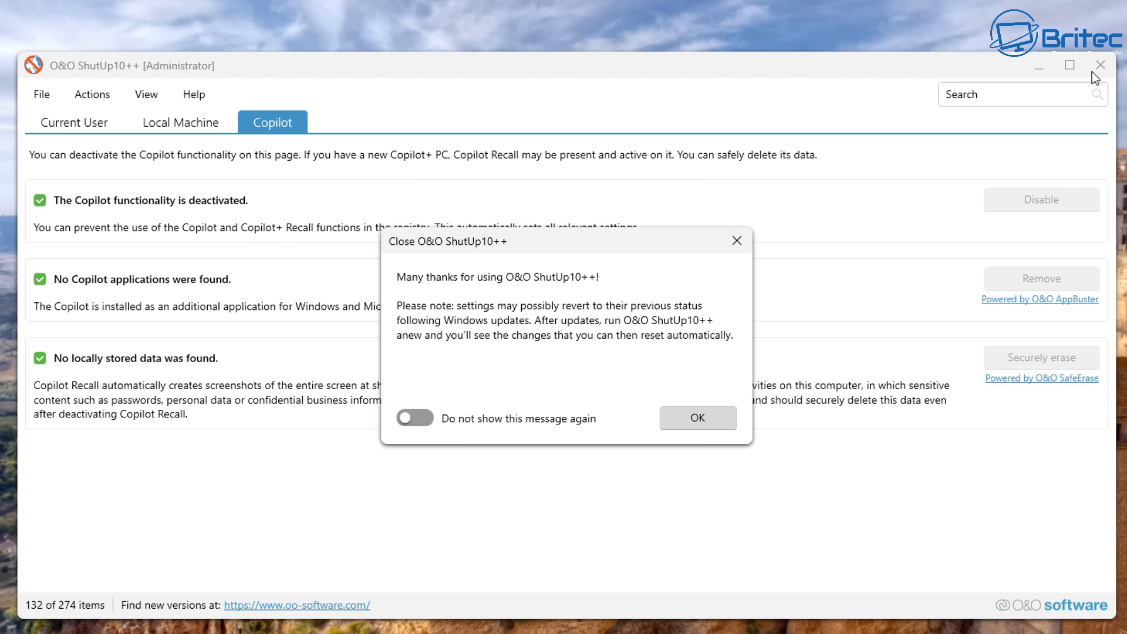
click(681, 415)
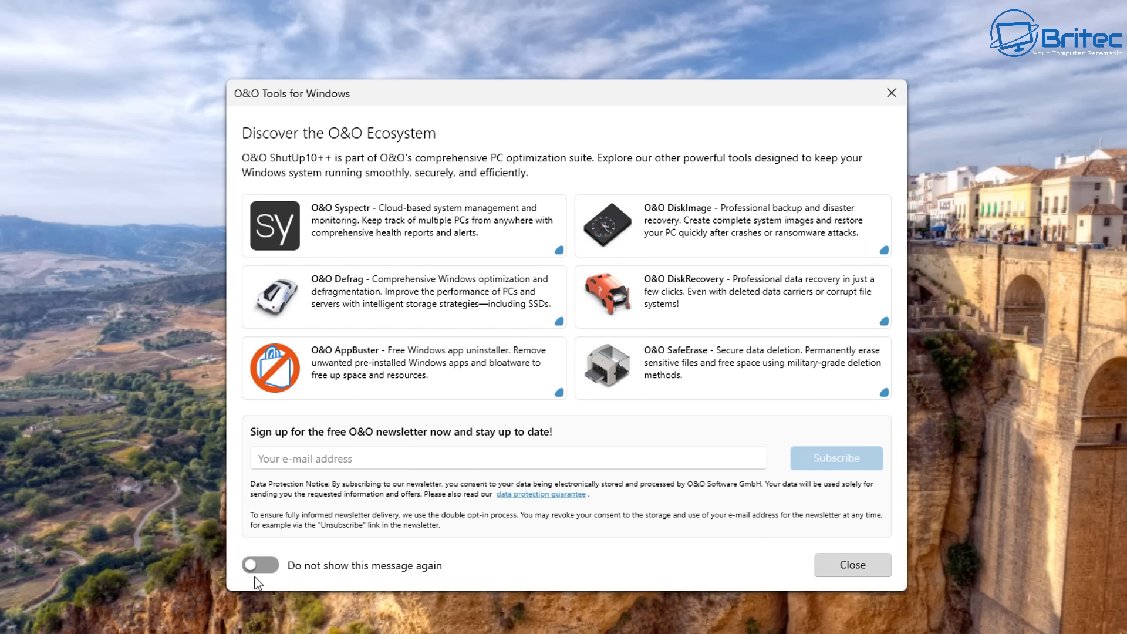
click(355, 368)
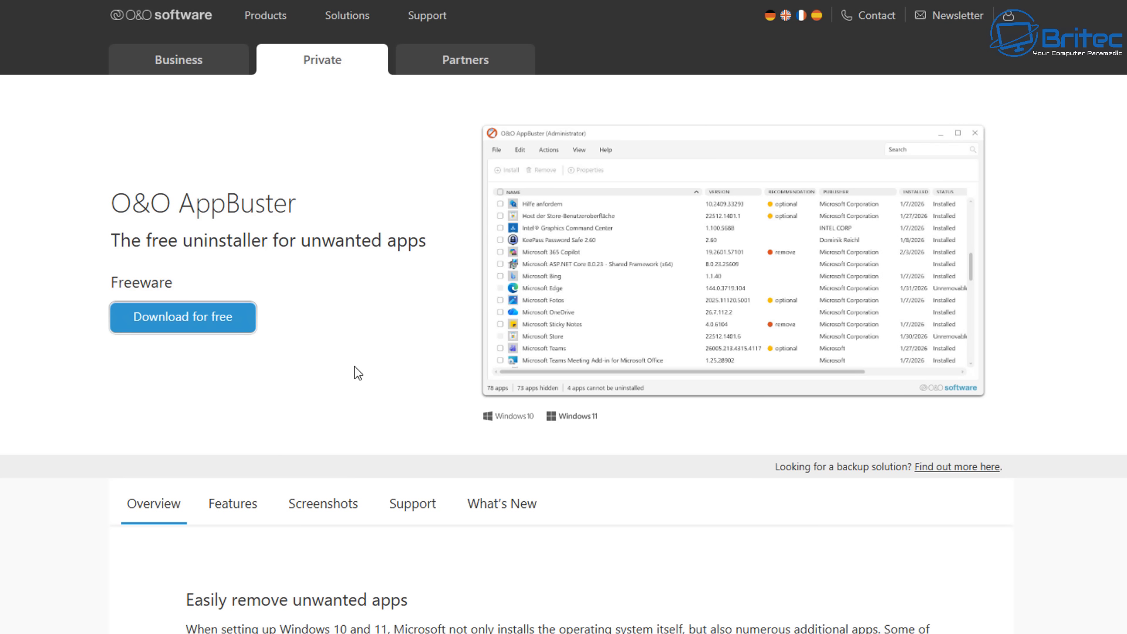
- Download the free O&O AppBuster, launch the downloaded file and allow it to make changes to the device
click(206, 327)
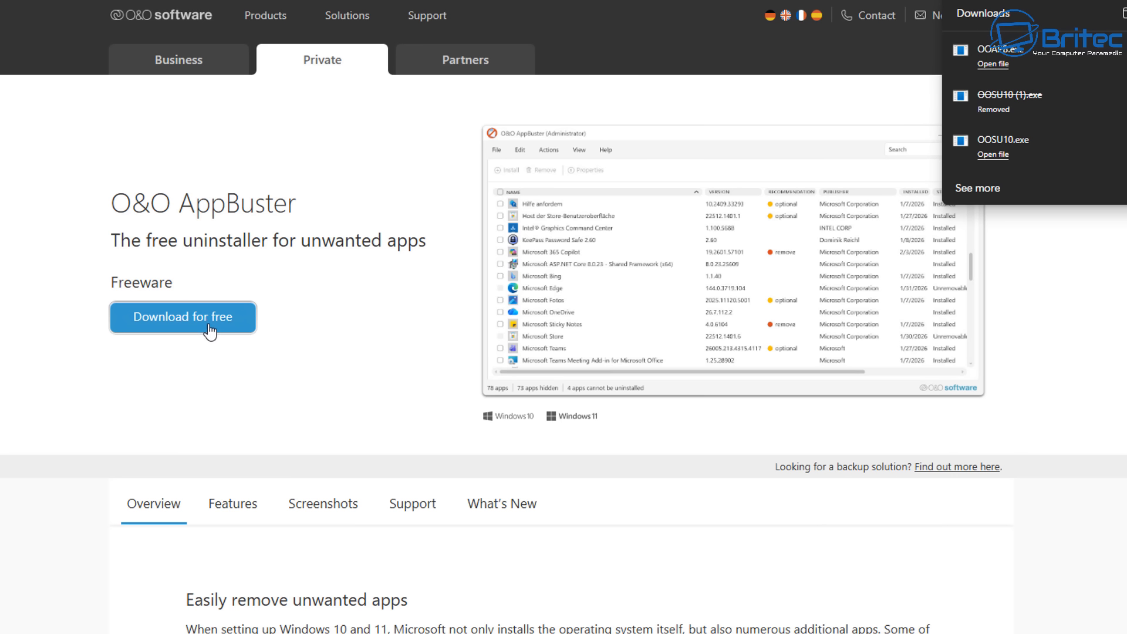
click(1007, 65)
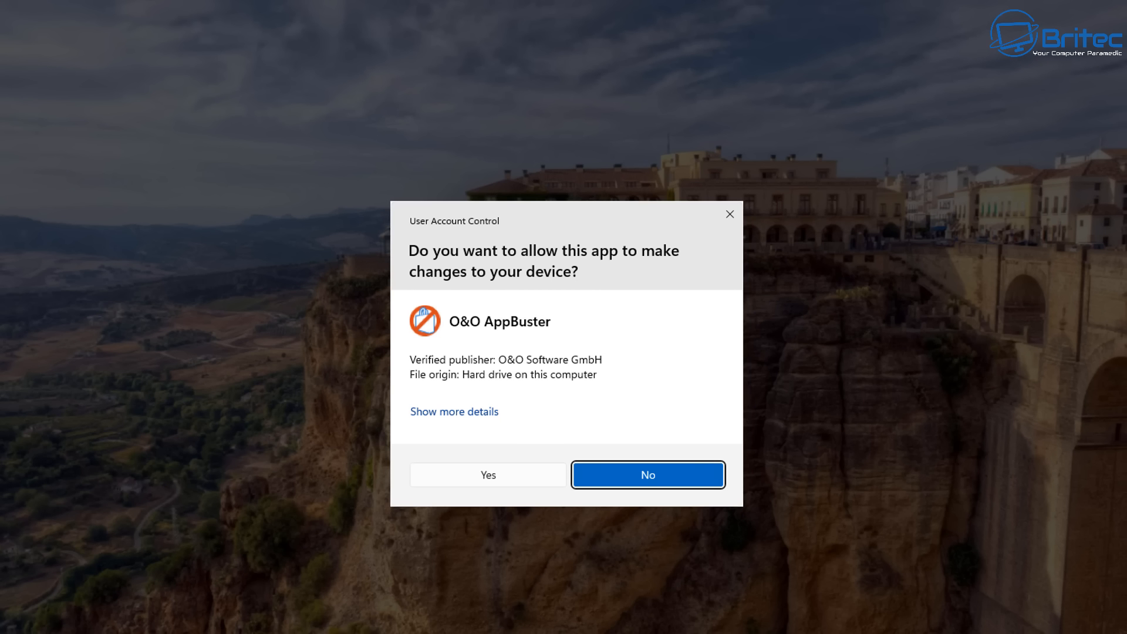
click(481, 481)
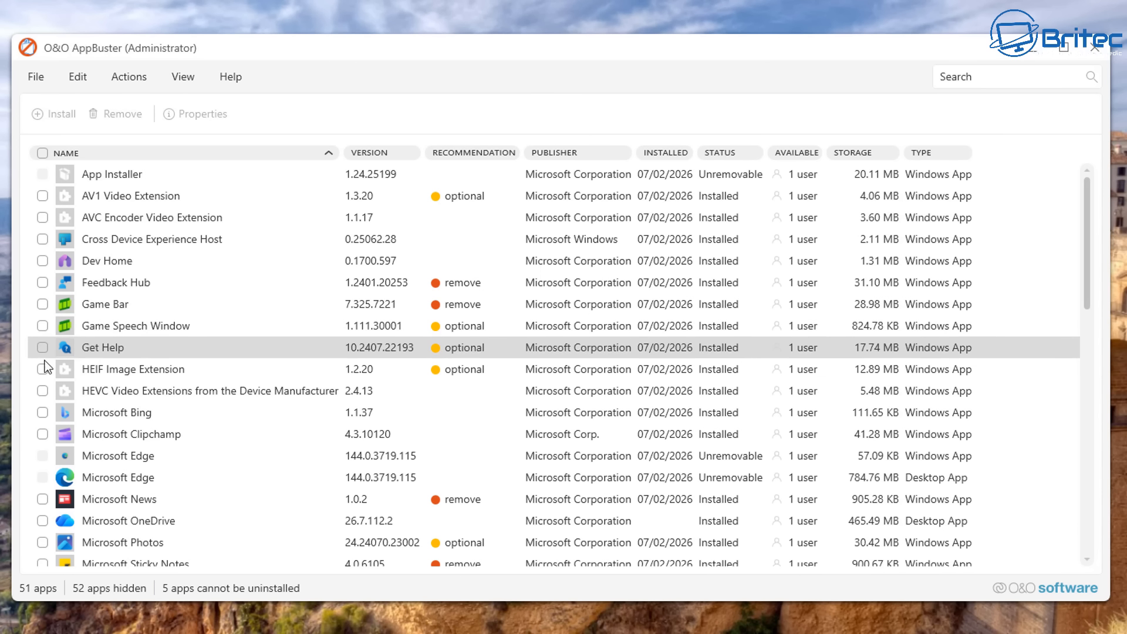
- Select the unwanted apps for removal, including Feedback Hub, Game Bar, Microsoft Clipchamp, OneDrive, Windows Notepad and the Xbox apps
scroll(77, 441, down, 3)
scroll(77, 445, down, 4)
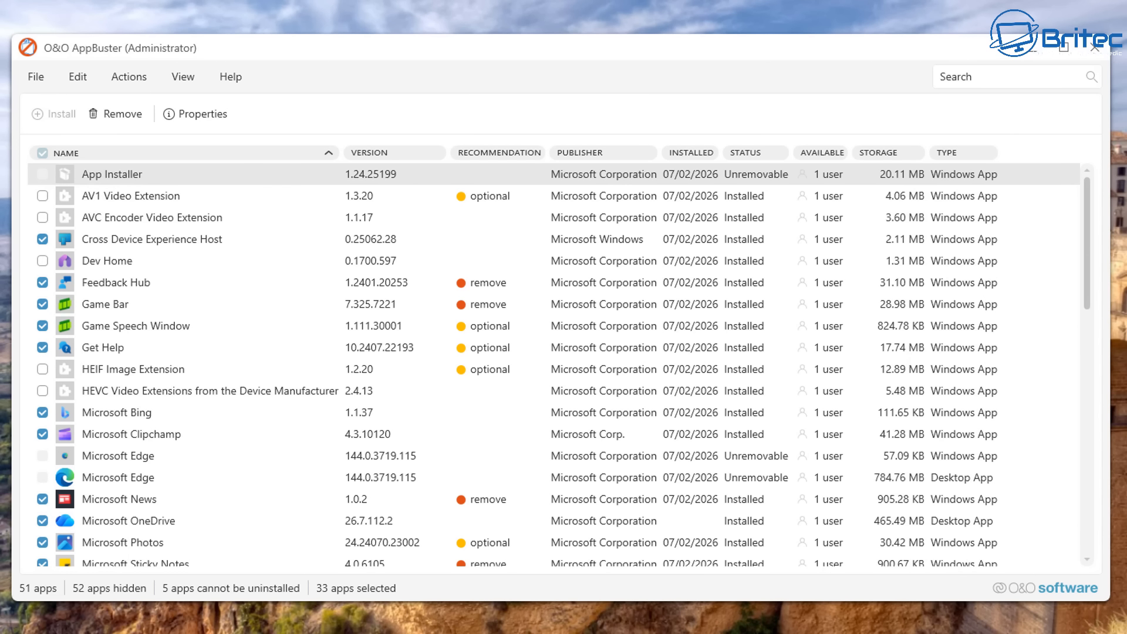
drag(1085, 200, 1100, 464)
- Uninstall the selected apps for the current user, creating a system restore point first, and close the progress dialog
click(121, 115)
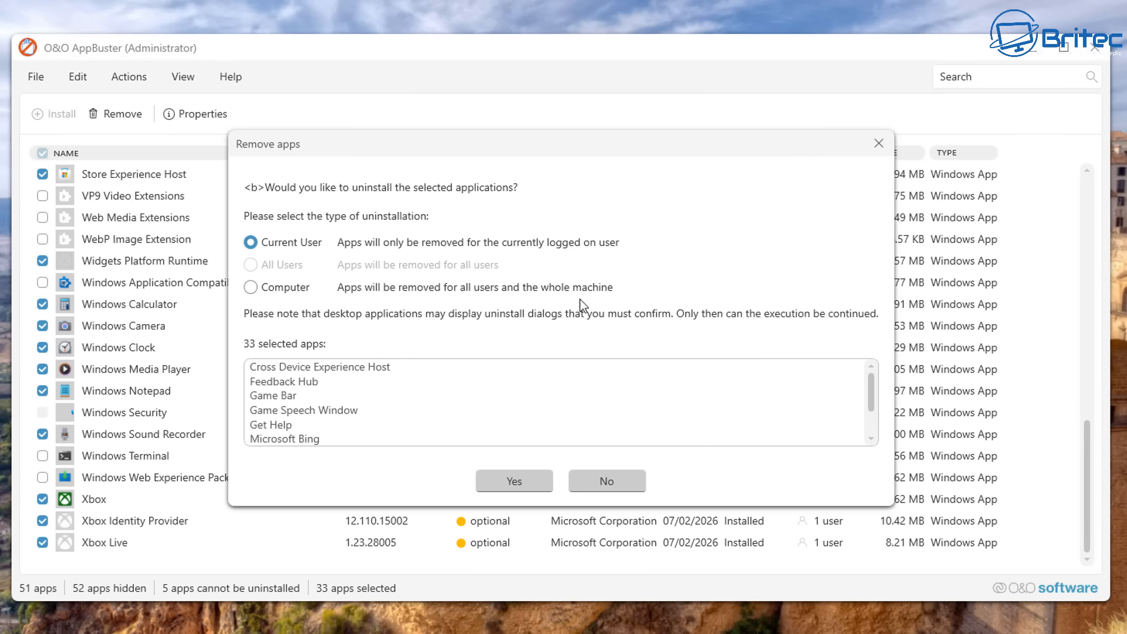
click(514, 481)
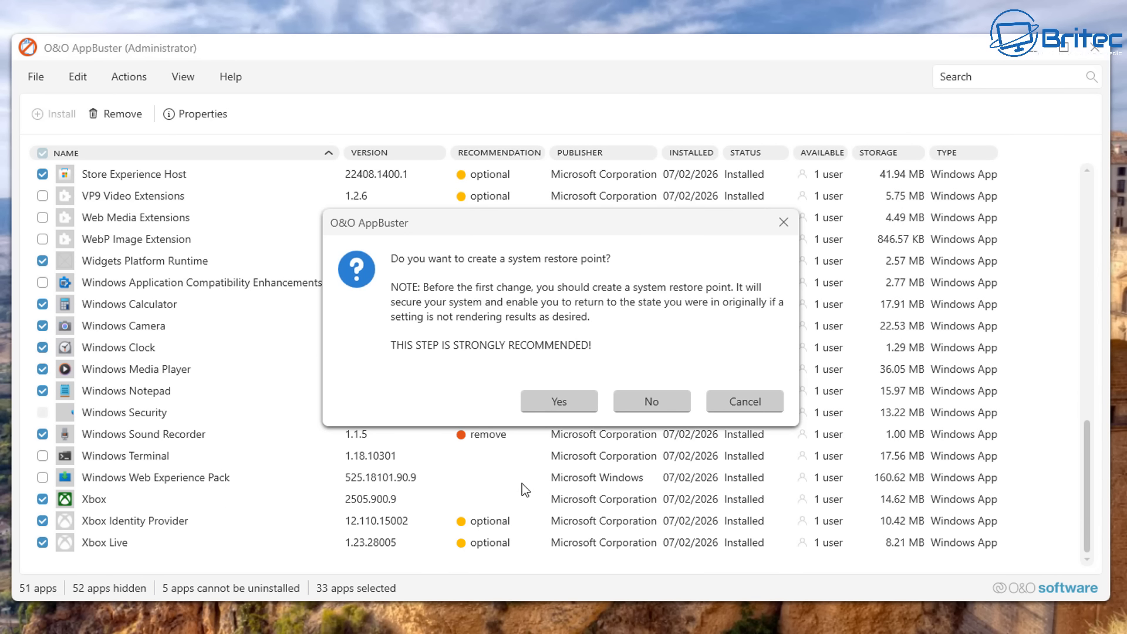
click(569, 400)
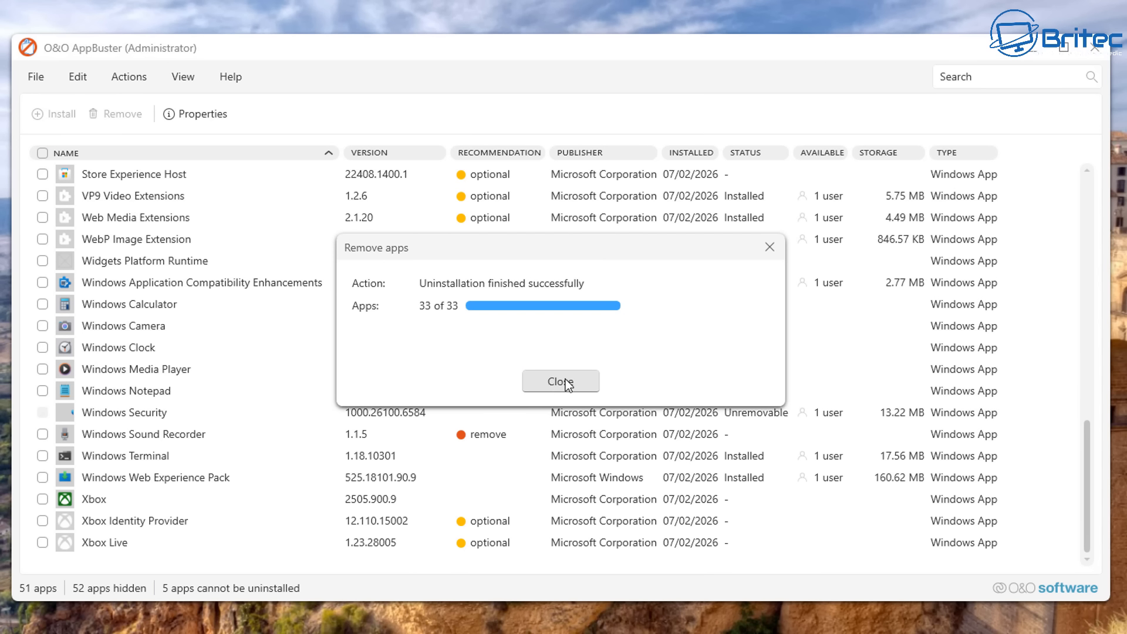
click(561, 381)
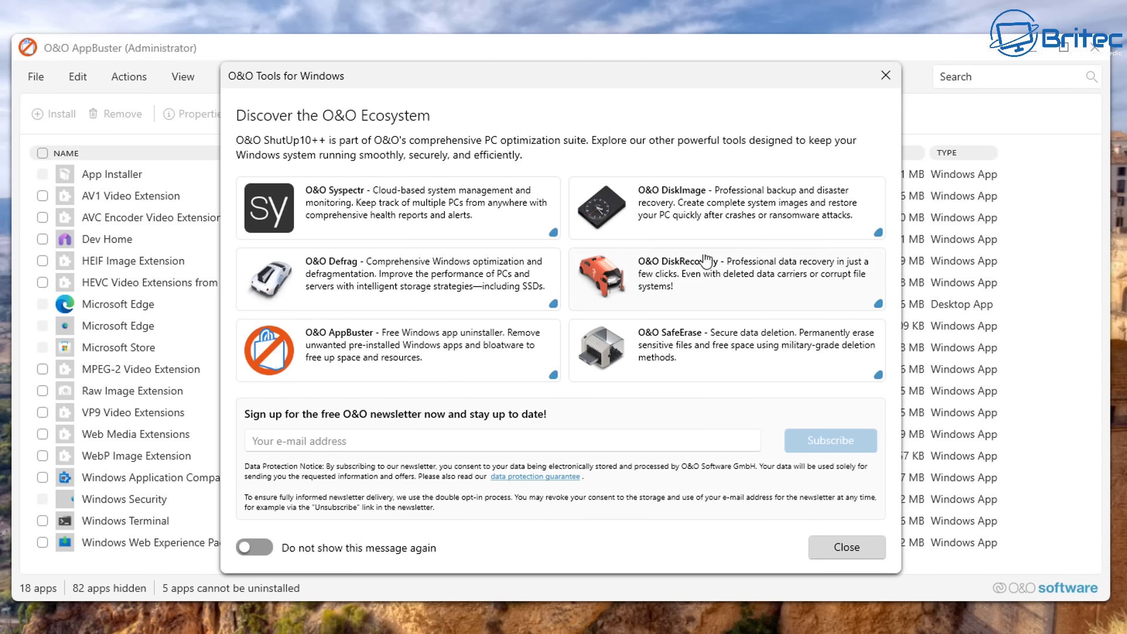
- Dismiss the O&O tools overview and restart Windows to apply the app removals
click(851, 546)
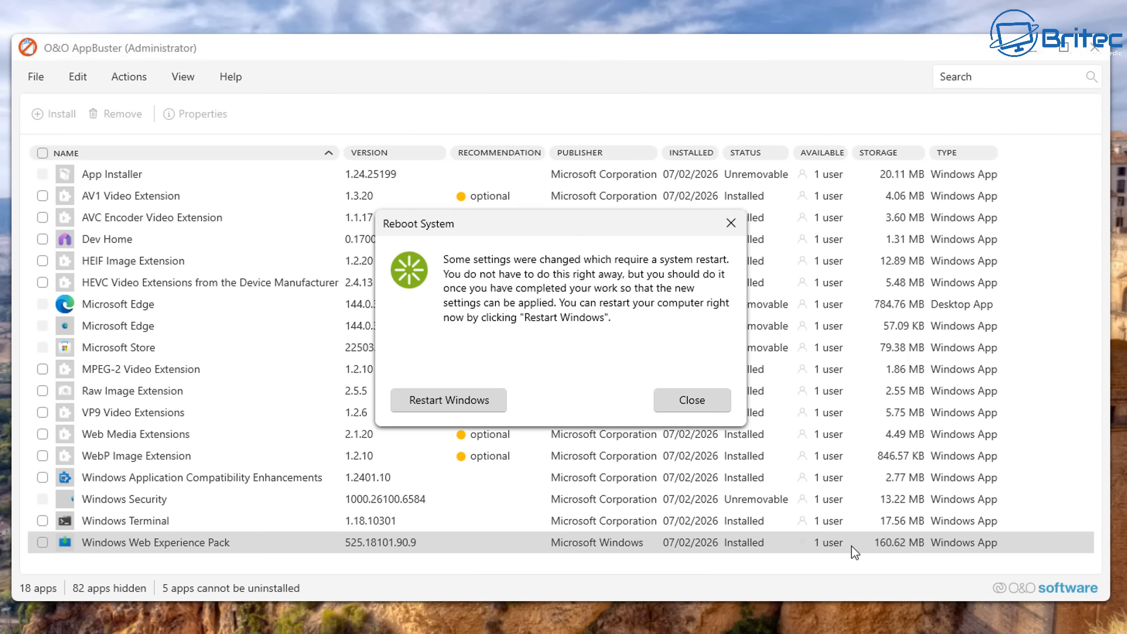
click(432, 399)
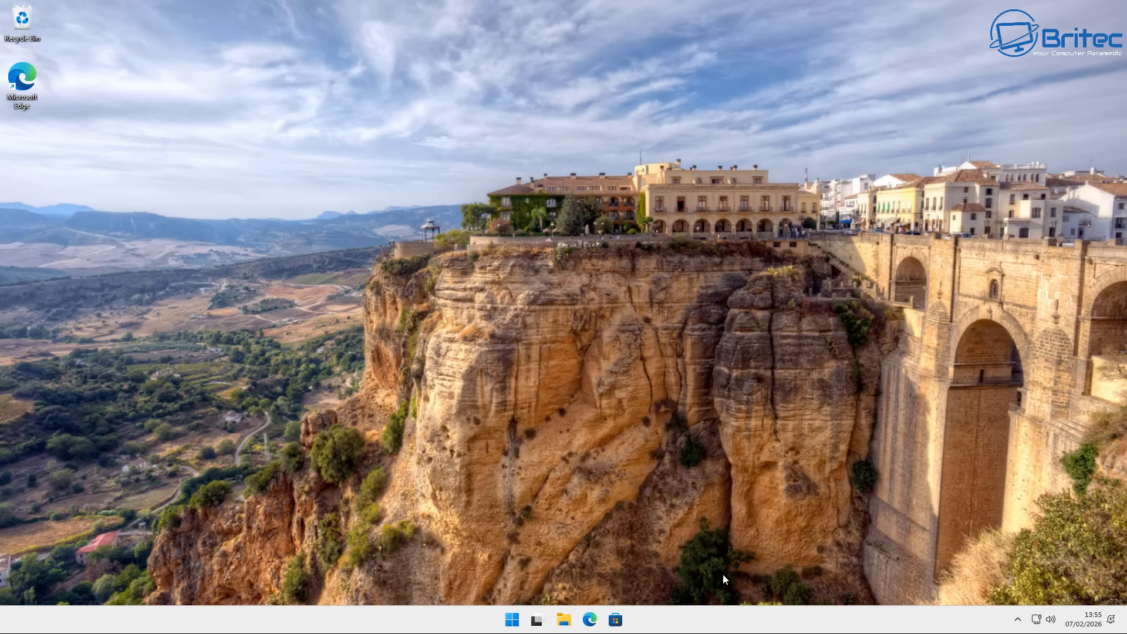
- Uninstall the LinkedIn app pinned in the Start menu and confirm the removal
click(509, 614)
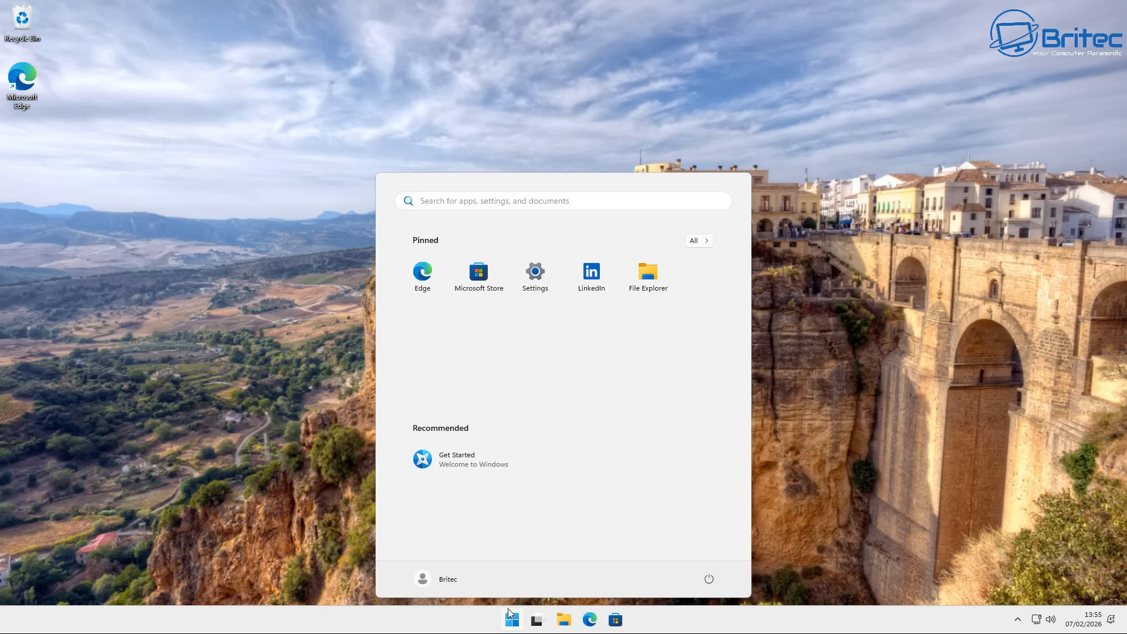
right_click(588, 292)
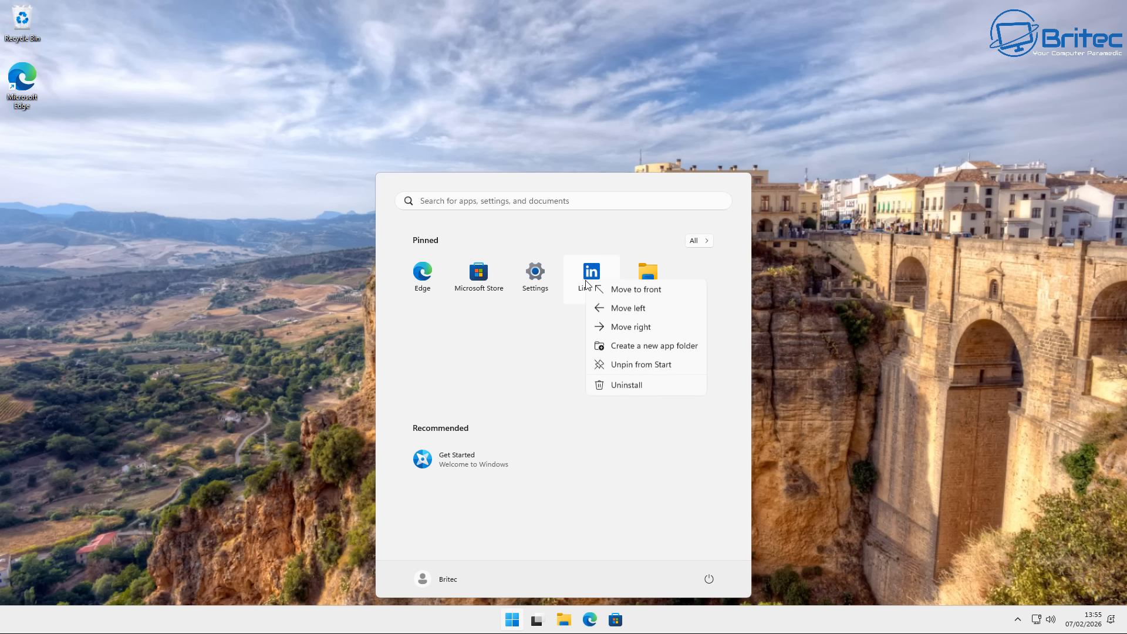
click(614, 386)
click(537, 429)
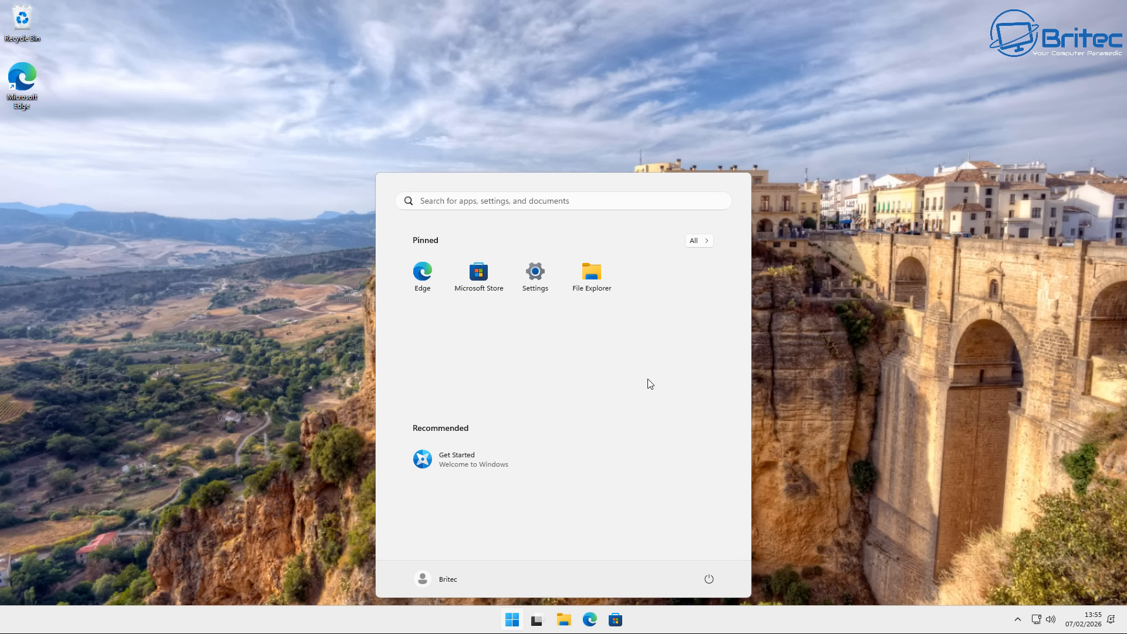
- Review the full list of apps in the Start menu, return to the pinned apps and close the menu
click(695, 243)
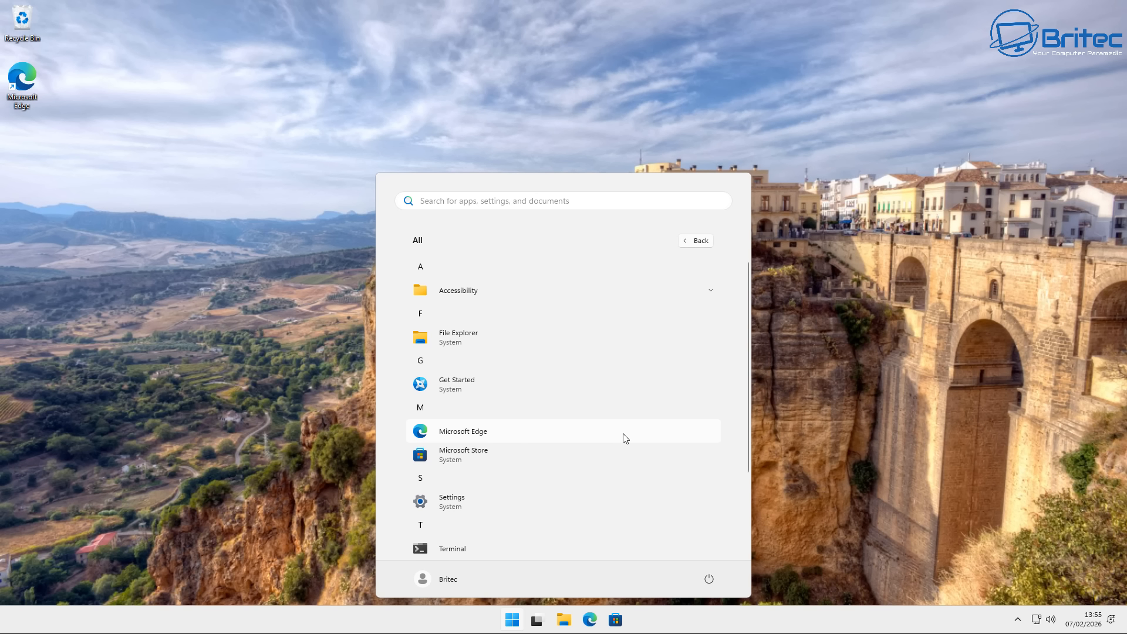
scroll(625, 438, down, 2)
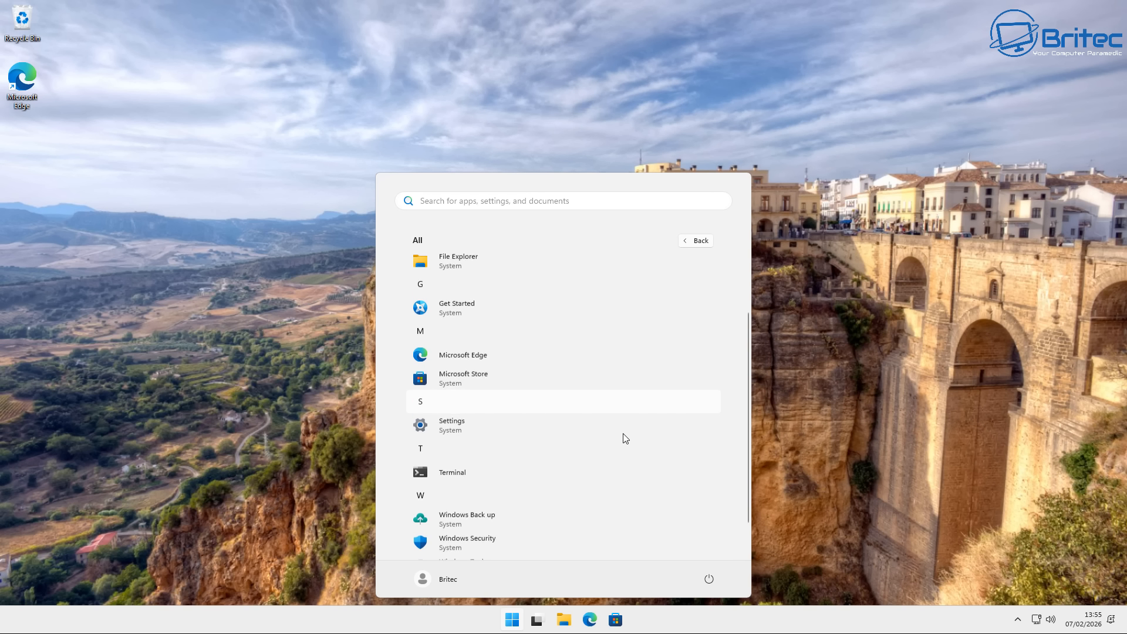
scroll(626, 438, down, 1)
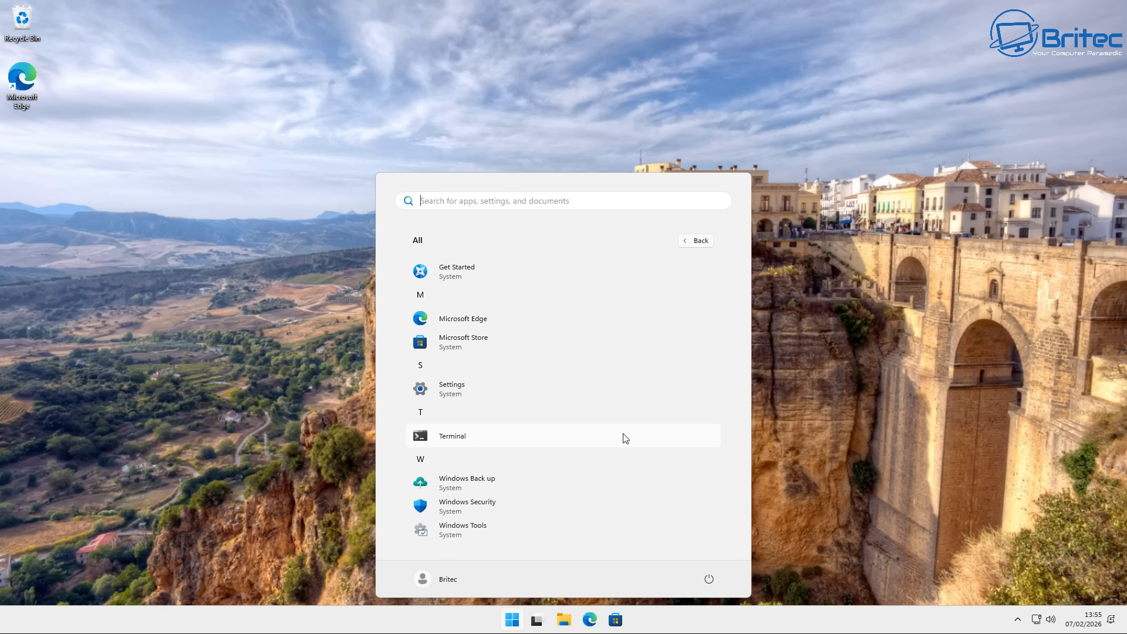
scroll(626, 439, up, 3)
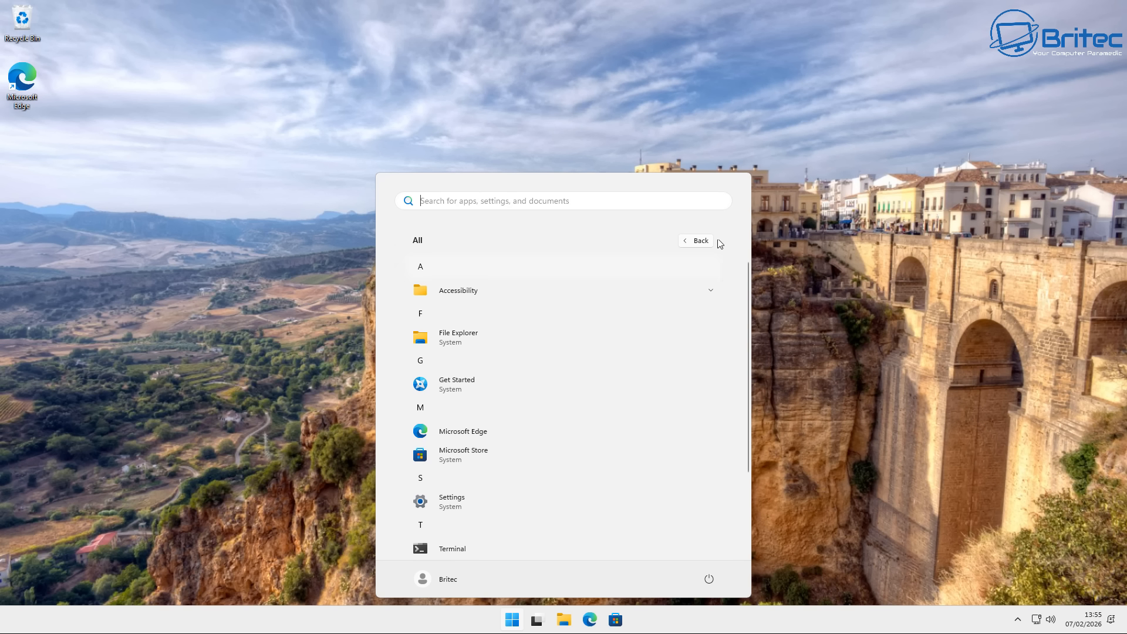
click(698, 241)
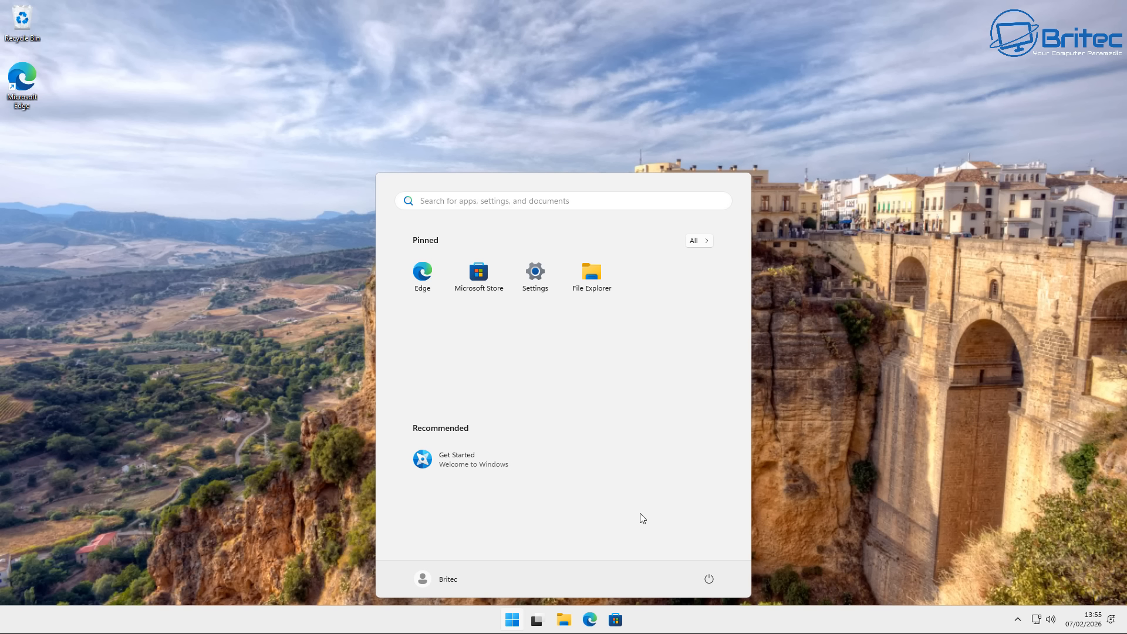
click(781, 309)
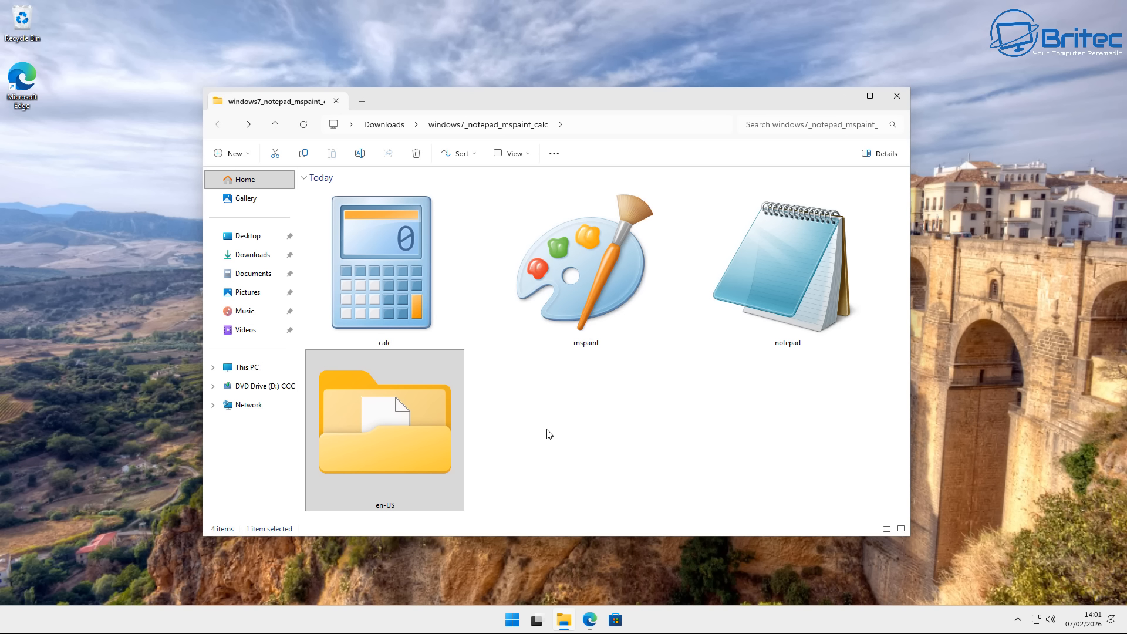
- Test notepad and mspaint from the windows7_notepad_mspaint_calc folder by opening and closing each program
double_click(781, 290)
drag(354, 125, 367, 118)
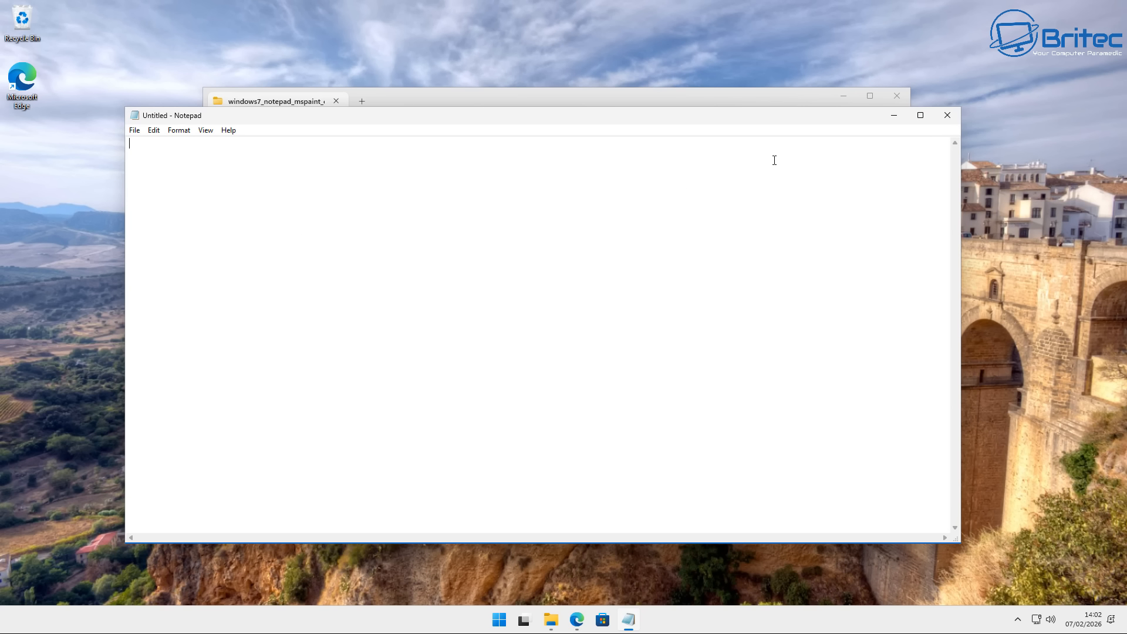
click(947, 116)
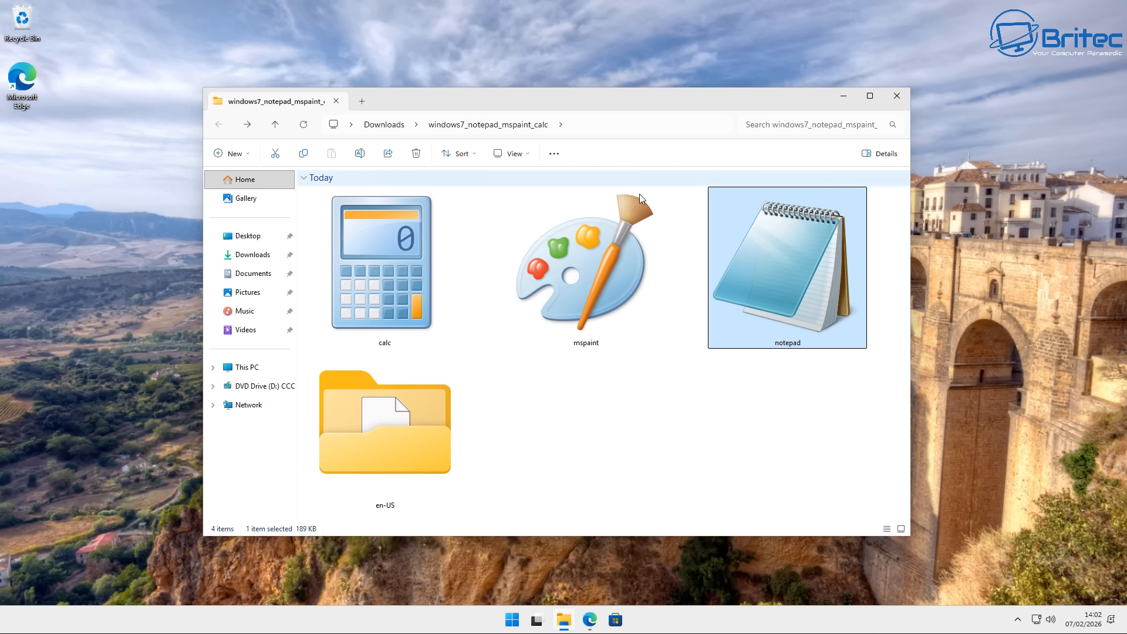
double_click(600, 277)
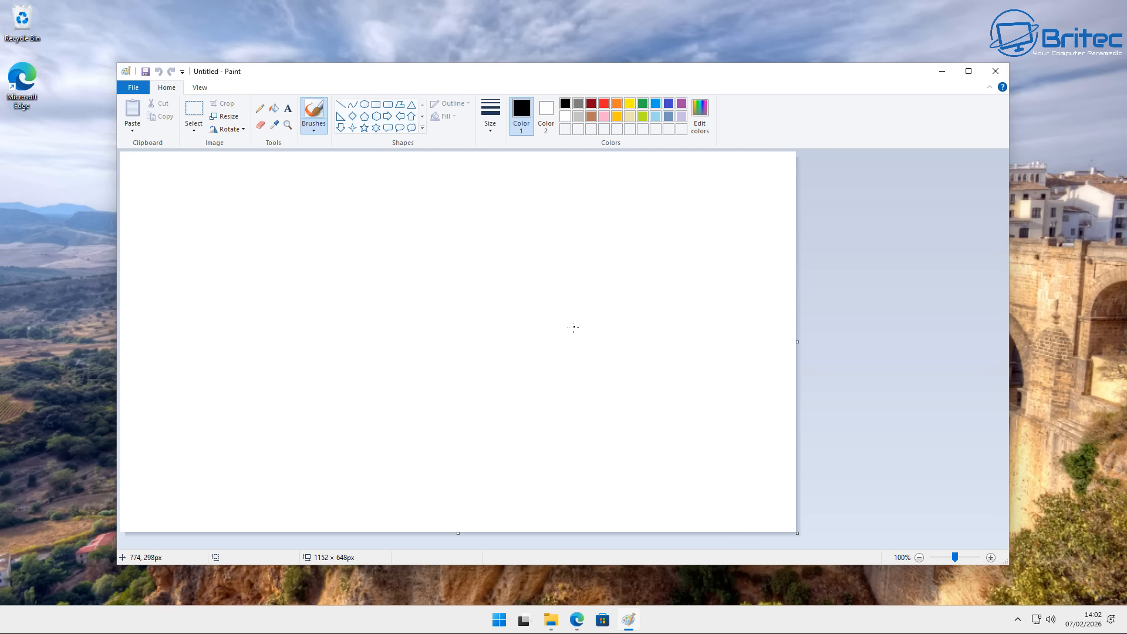
click(994, 74)
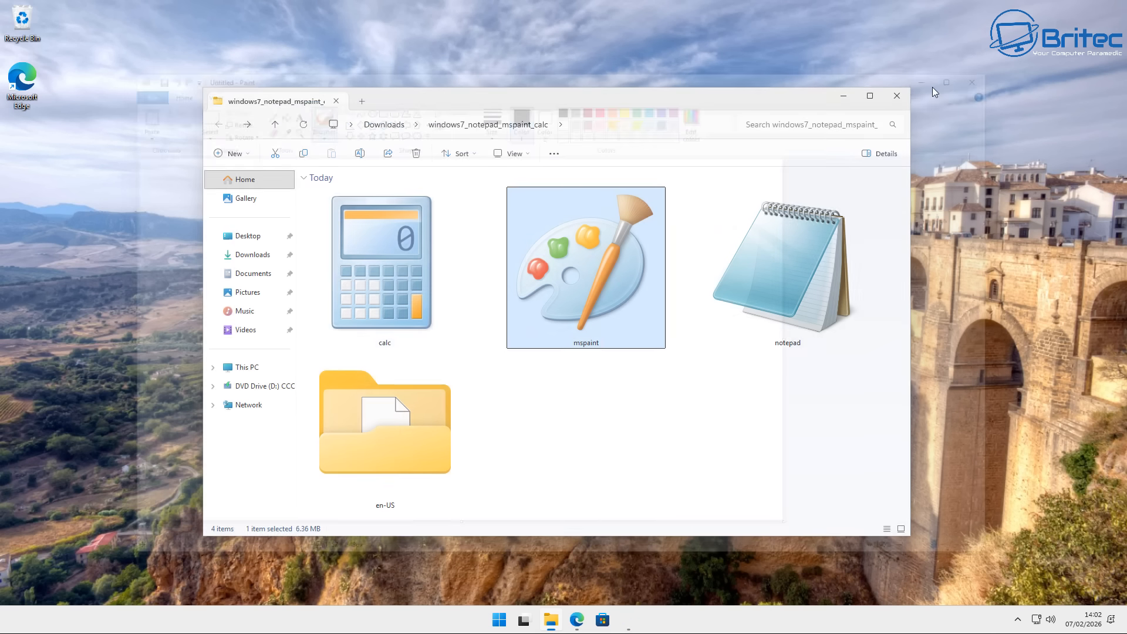